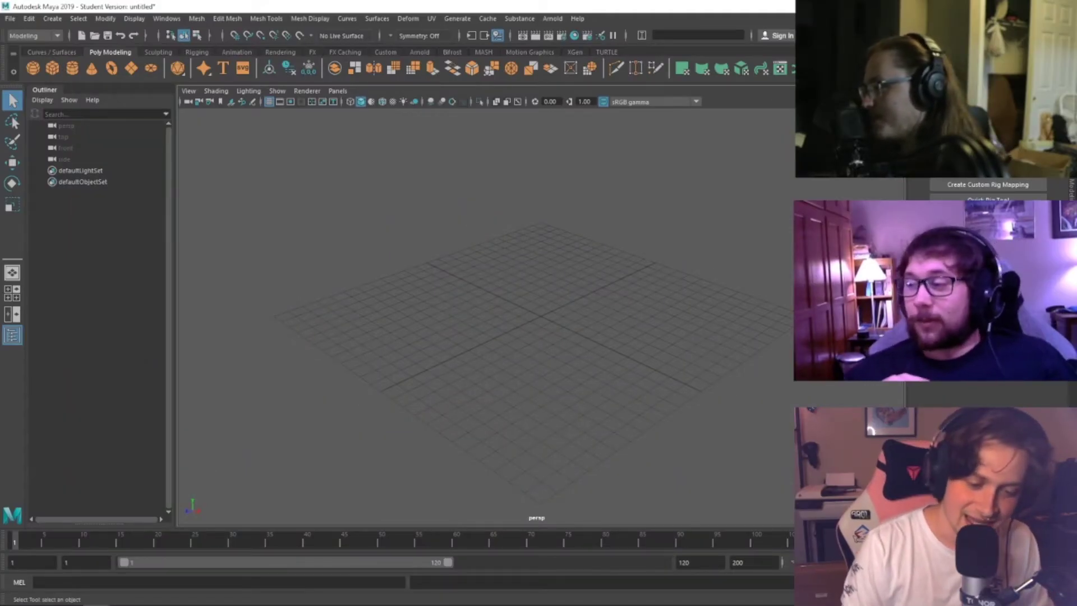
Check the serebii.net Gengar reference page in Chrome, then return to the Gengar model in Maya.
{"action": "key", "text": "alt+Tab"}
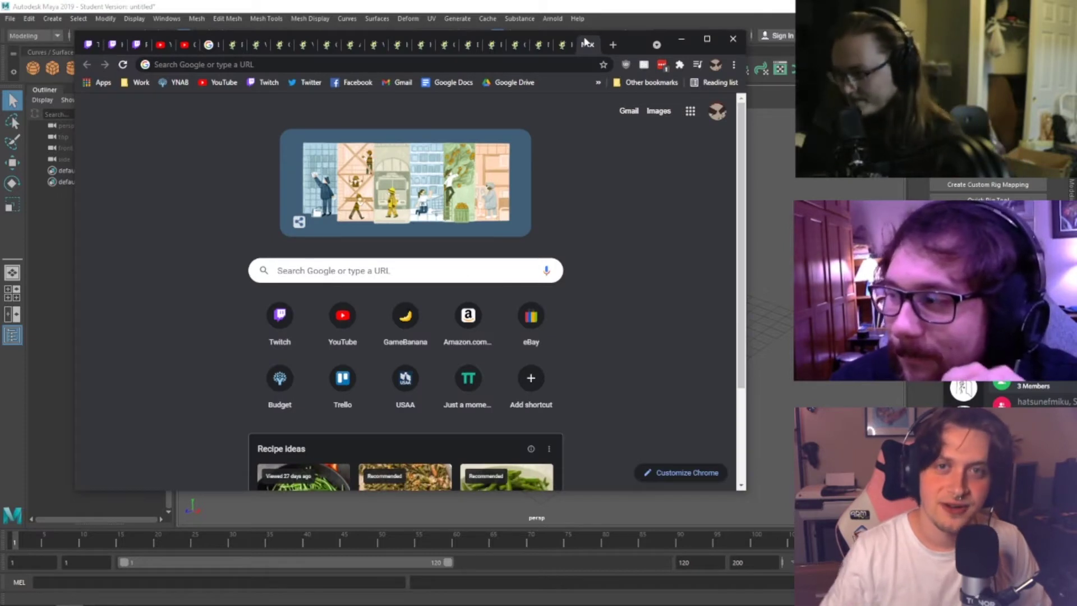
{"action": "key", "text": "alt+Tab"}
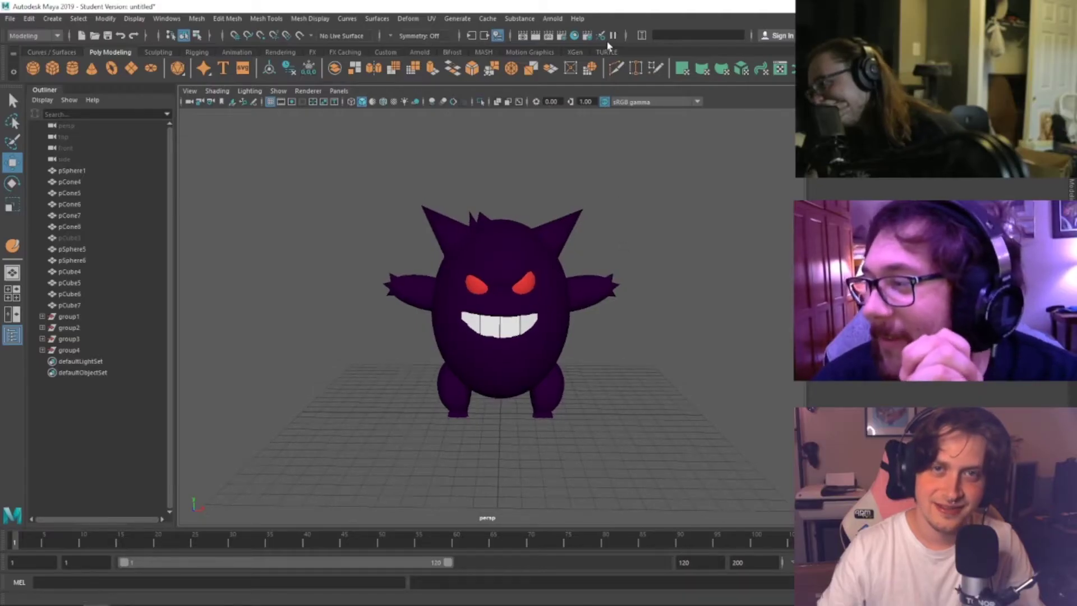
Add an Arnold Skydome Light (aiSkyDomeLight1) around the Gengar model from the Arnold menu.
{"action": "left_click", "coordinate": [553, 18]}
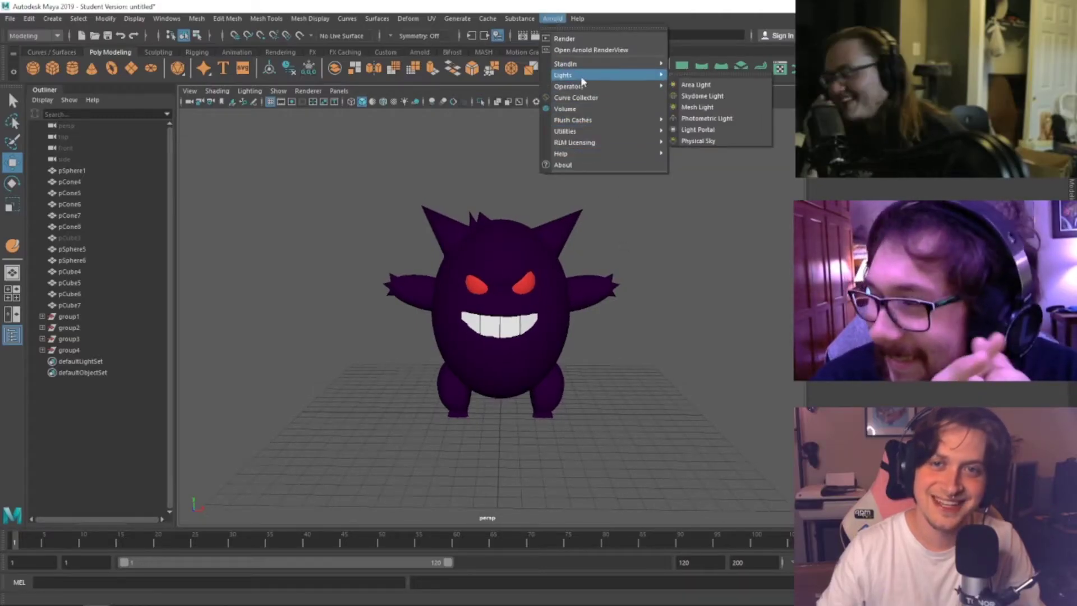
{"action": "mouse_move", "coordinate": [563, 76]}
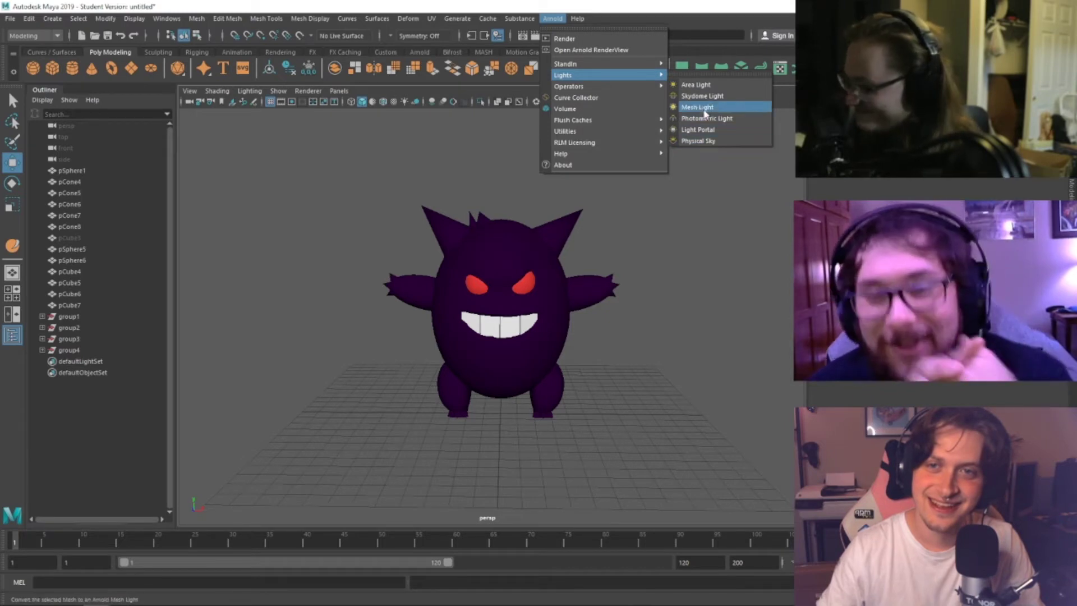
{"action": "left_click", "coordinate": [702, 96]}
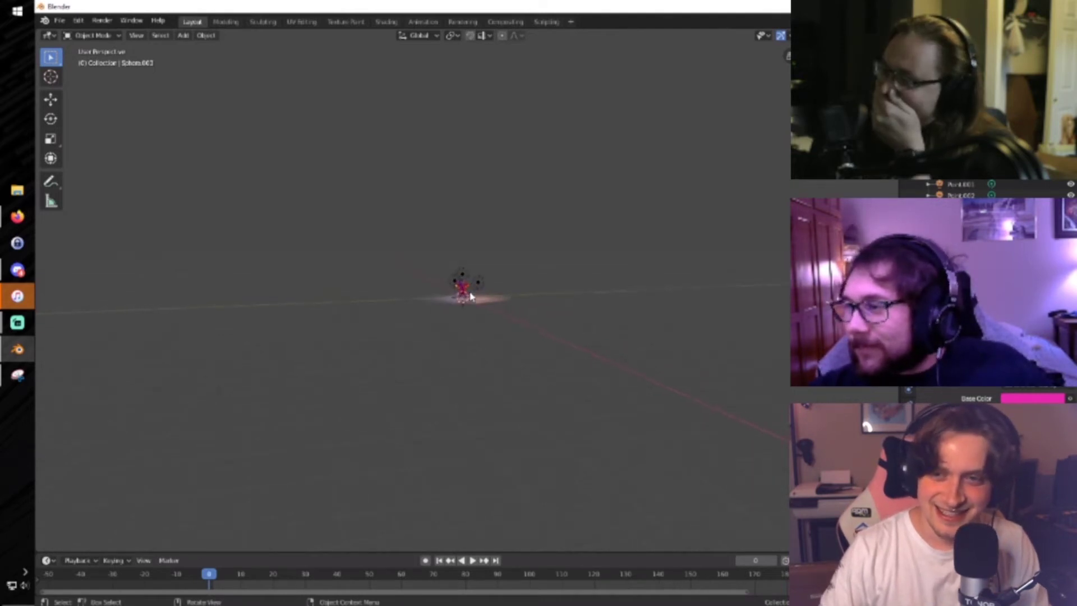
Zoom in and orbit to look down at the pink character.
{"action": "scroll", "coordinate": [471, 296], "scroll_direction": "up", "scroll_amount": 2}
{"action": "scroll", "coordinate": [471, 295], "scroll_direction": "up", "scroll_amount": 1}
{"action": "scroll", "coordinate": [472, 293], "scroll_direction": "up", "scroll_amount": 2}
{"action": "scroll", "coordinate": [472, 289], "scroll_direction": "up", "scroll_amount": 3}
{"action": "scroll", "coordinate": [473, 286], "scroll_direction": "up", "scroll_amount": 2}
{"action": "scroll", "coordinate": [473, 287], "scroll_direction": "up", "scroll_amount": 1}
{"action": "mouse_move", "coordinate": [473, 288]}
{"action": "middle_mouse_down"}
{"action": "mouse_move", "coordinate": [463, 329]}
{"action": "mouse_move", "coordinate": [400, 379]}
{"action": "mouse_move", "coordinate": [441, 340]}
{"action": "middle_mouse_up"}
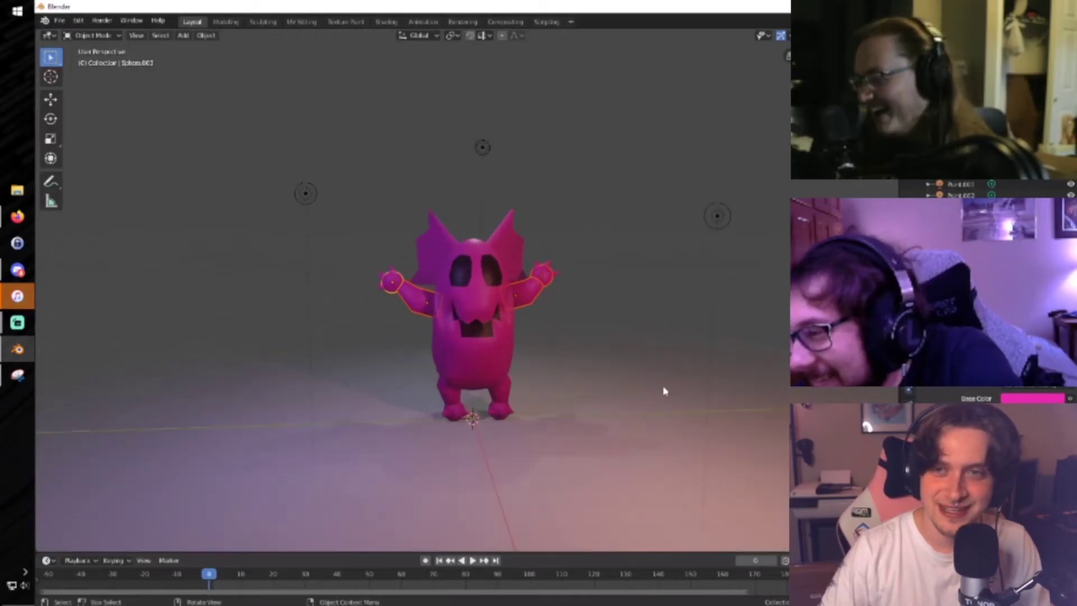
Orbit around the spiky hand sphere to a head-on view, then switch mesh editing to the body.
{"action": "middle_click_drag", "start_coordinate": [664, 391], "coordinate": [521, 447]}
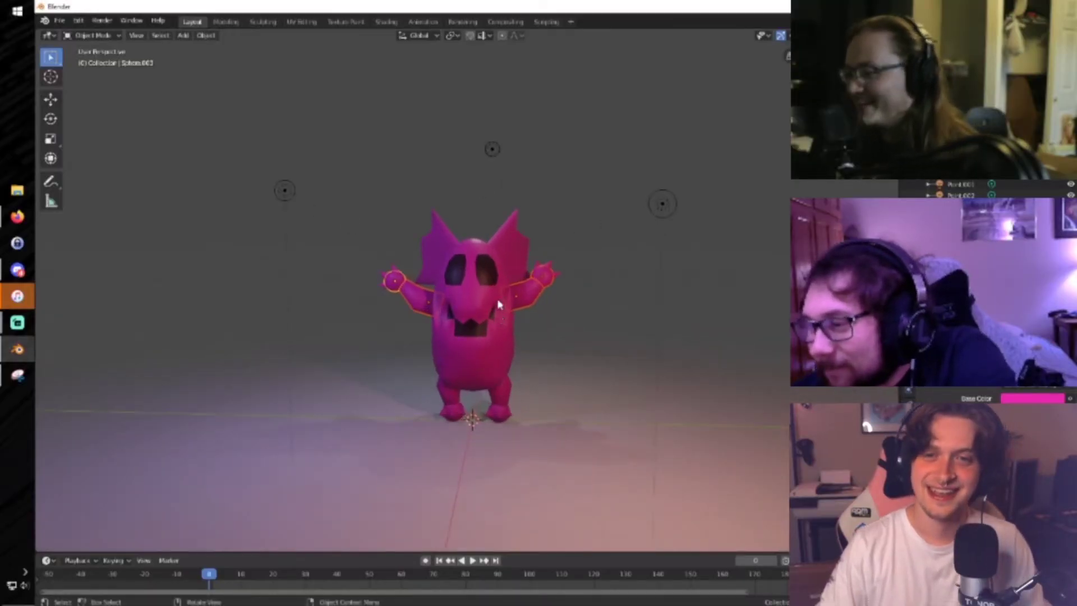
{"action": "middle_click_drag", "start_coordinate": [328, 398], "coordinate": [423, 385]}
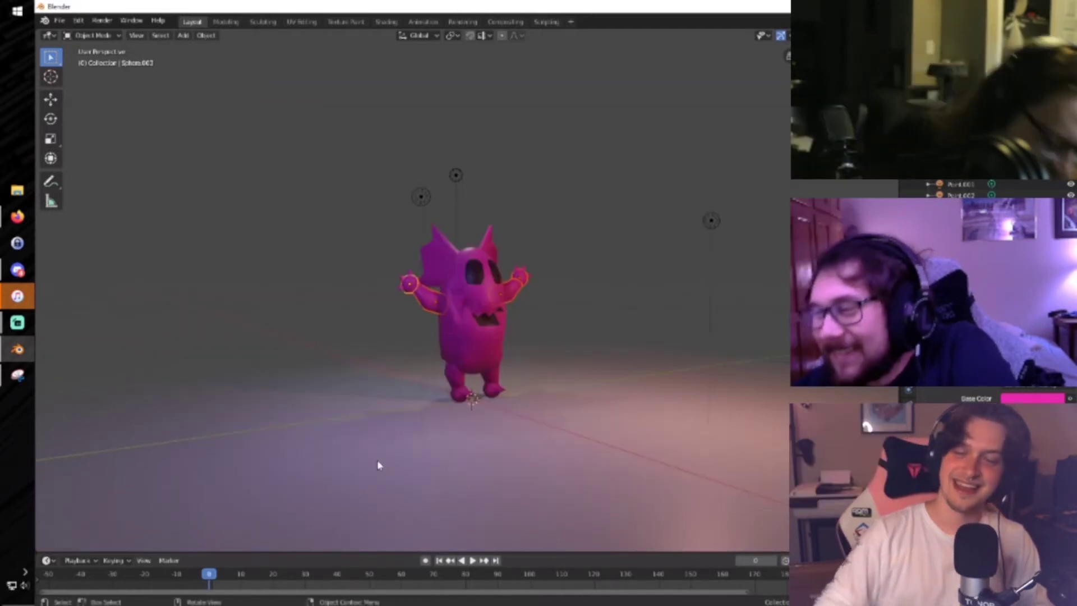
{"action": "scroll", "coordinate": [377, 464], "scroll_direction": "up", "scroll_amount": 3}
{"action": "middle_click_drag", "start_coordinate": [378, 464], "coordinate": [12, 273]}
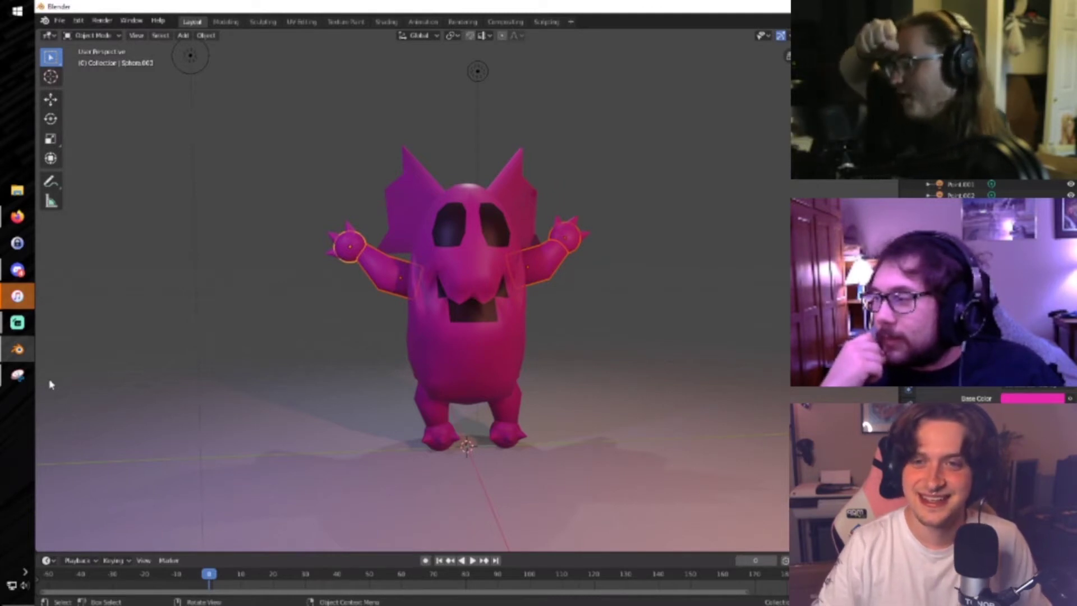
{"action": "mouse_move", "coordinate": [564, 395]}
{"action": "middle_mouse_down"}
{"action": "mouse_move", "coordinate": [523, 422]}
{"action": "mouse_move", "coordinate": [562, 423]}
{"action": "mouse_move", "coordinate": [507, 417]}
{"action": "middle_mouse_up"}
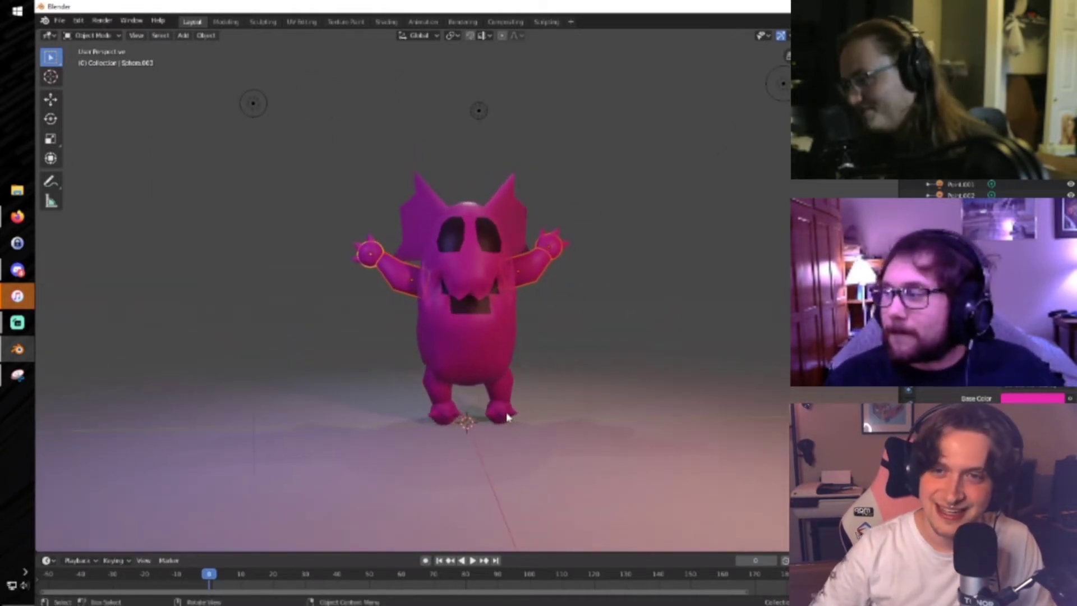
{"action": "mouse_move", "coordinate": [542, 394]}
{"action": "middle_mouse_down"}
{"action": "mouse_move", "coordinate": [508, 375]}
{"action": "mouse_move", "coordinate": [543, 390]}
{"action": "mouse_move", "coordinate": [472, 379]}
{"action": "mouse_move", "coordinate": [493, 379]}
{"action": "mouse_move", "coordinate": [553, 331]}
{"action": "mouse_move", "coordinate": [548, 312]}
{"action": "mouse_move", "coordinate": [577, 317]}
{"action": "mouse_move", "coordinate": [527, 311]}
{"action": "mouse_move", "coordinate": [466, 323]}
{"action": "middle_mouse_up"}
{"action": "key", "text": "alt+q"}
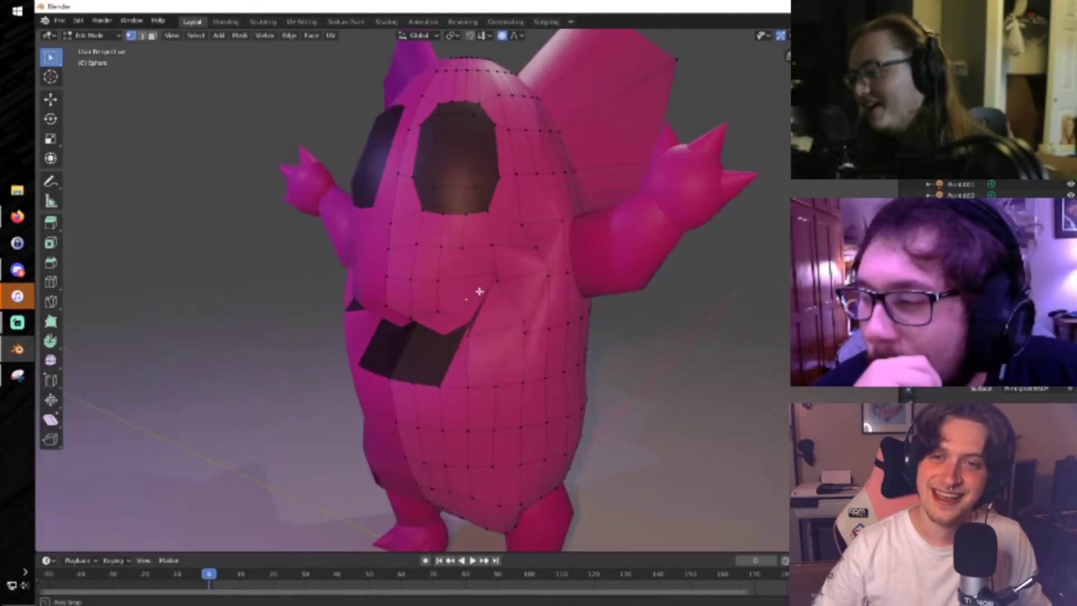
Inspect the body mesh from the front and an angled side, then return to Object Mode.
{"action": "middle_click_drag", "start_coordinate": [479, 291], "coordinate": [521, 263]}
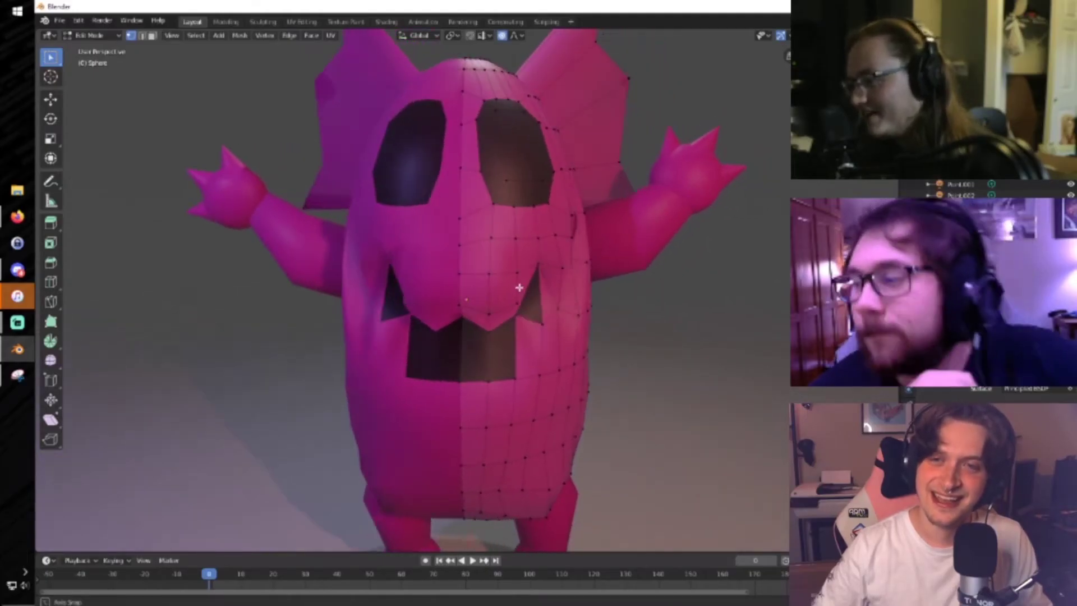
{"action": "mouse_move", "coordinate": [563, 262]}
{"action": "middle_mouse_down"}
{"action": "mouse_move", "coordinate": [443, 311]}
{"action": "mouse_move", "coordinate": [493, 305]}
{"action": "middle_mouse_up"}
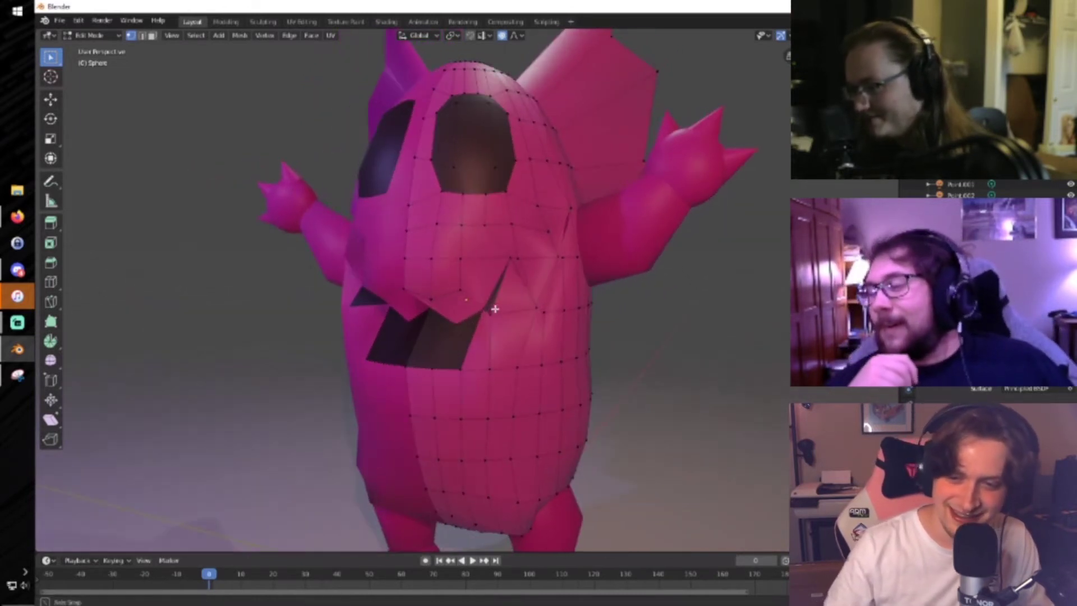
{"action": "key", "text": "Tab"}
{"action": "scroll", "coordinate": [481, 313], "scroll_direction": "down", "scroll_amount": 2}
{"action": "middle_click_drag", "start_coordinate": [464, 342], "coordinate": [470, 330]}
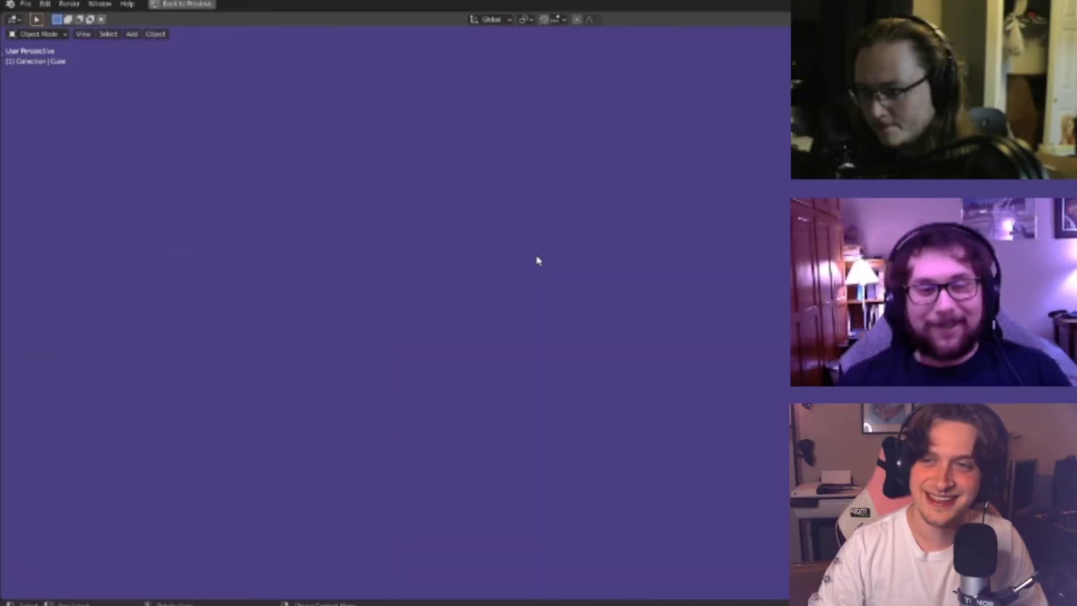
{"action": "scroll", "coordinate": [540, 260], "scroll_direction": "down", "scroll_amount": 5}
{"action": "scroll", "coordinate": [539, 264], "scroll_direction": "down", "scroll_amount": 4}
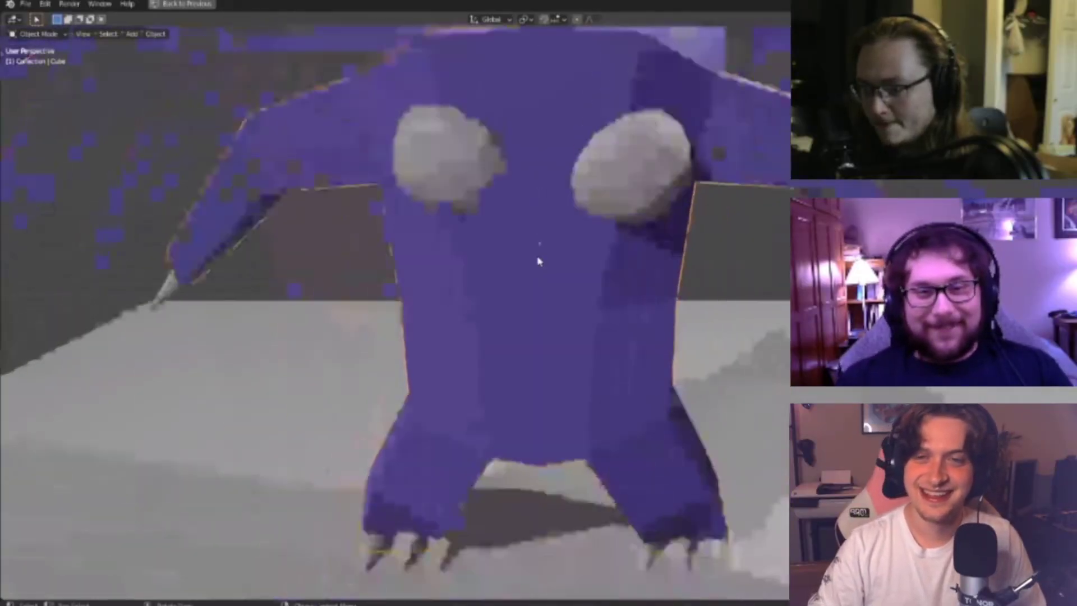
{"action": "scroll", "coordinate": [535, 268], "scroll_direction": "down", "scroll_amount": 3}
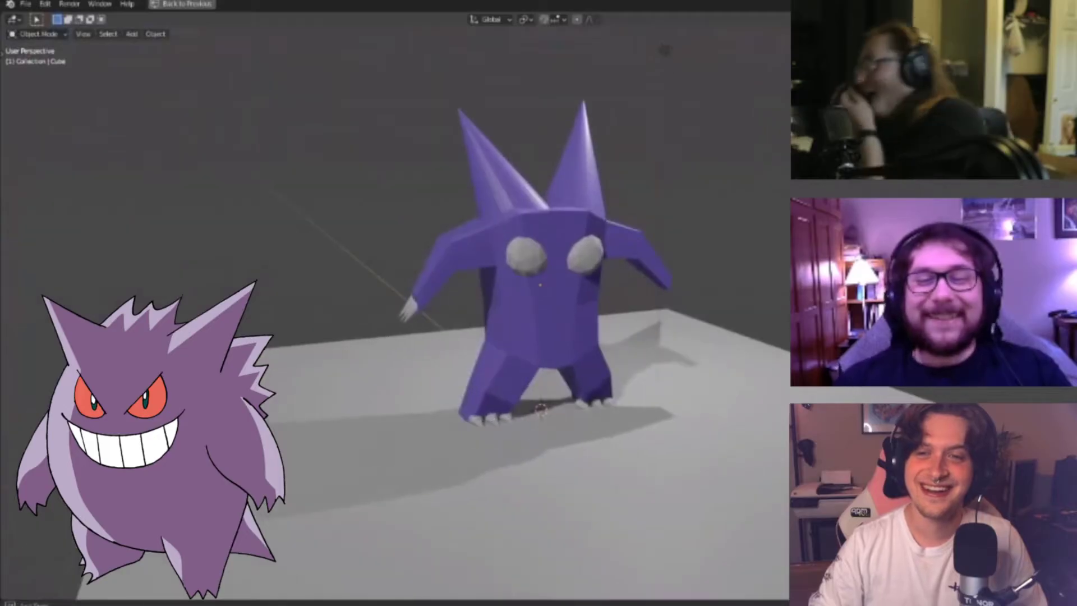
{"action": "middle_click_drag", "start_coordinate": [539, 303], "coordinate": [426, 303]}
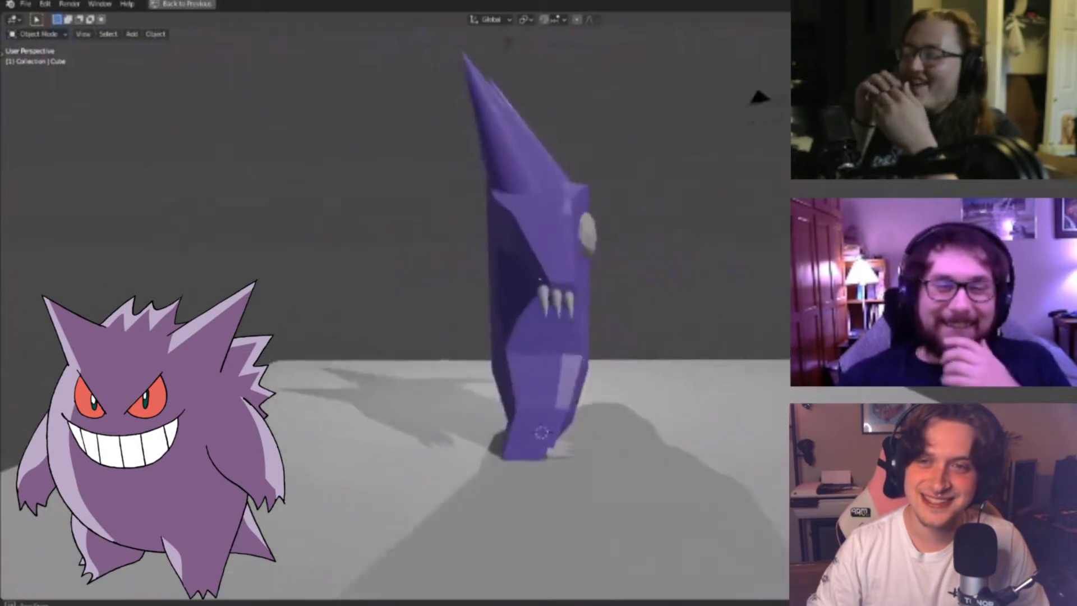
{"action": "middle_click_drag", "start_coordinate": [740, 320], "coordinate": [611, 332]}
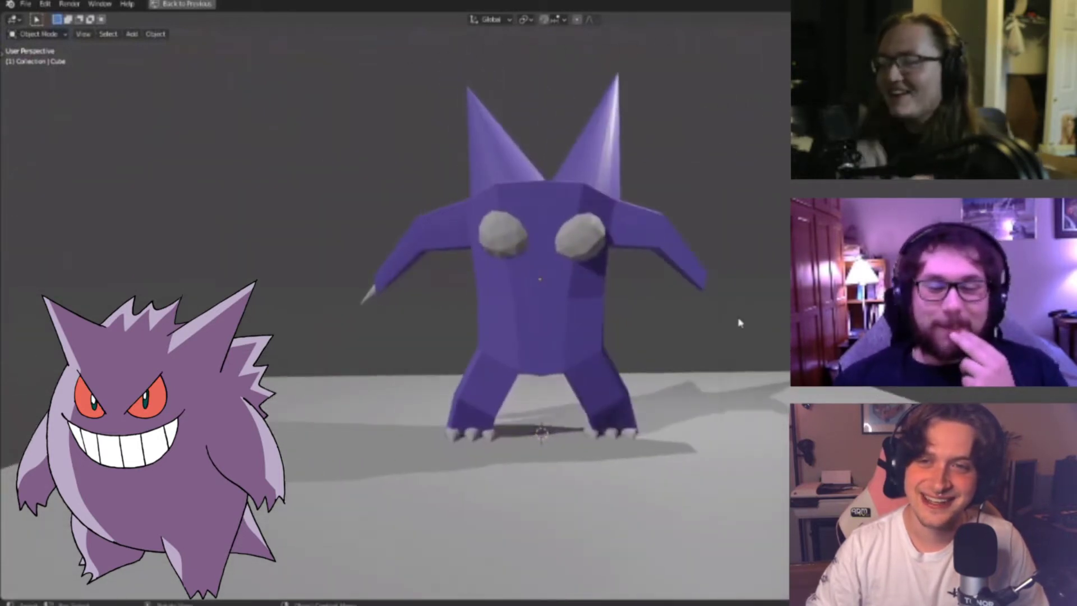
{"action": "left_click", "coordinate": [577, 324]}
{"action": "scroll", "coordinate": [716, 301], "scroll_direction": "down", "scroll_amount": 2}
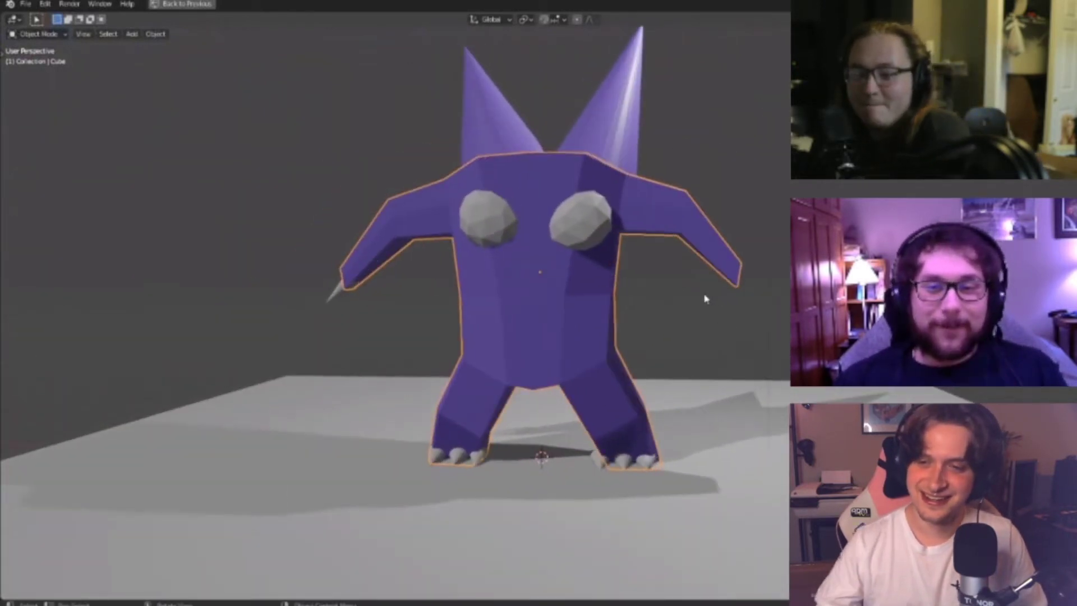
{"action": "key", "text": "Tab"}
{"action": "mouse_move", "coordinate": [703, 293]}
{"action": "middle_mouse_down"}
{"action": "mouse_move", "coordinate": [677, 308]}
{"action": "mouse_move", "coordinate": [654, 394]}
{"action": "mouse_move", "coordinate": [584, 354]}
{"action": "mouse_move", "coordinate": [603, 341]}
{"action": "middle_mouse_up"}
{"action": "key", "text": "Tab"}
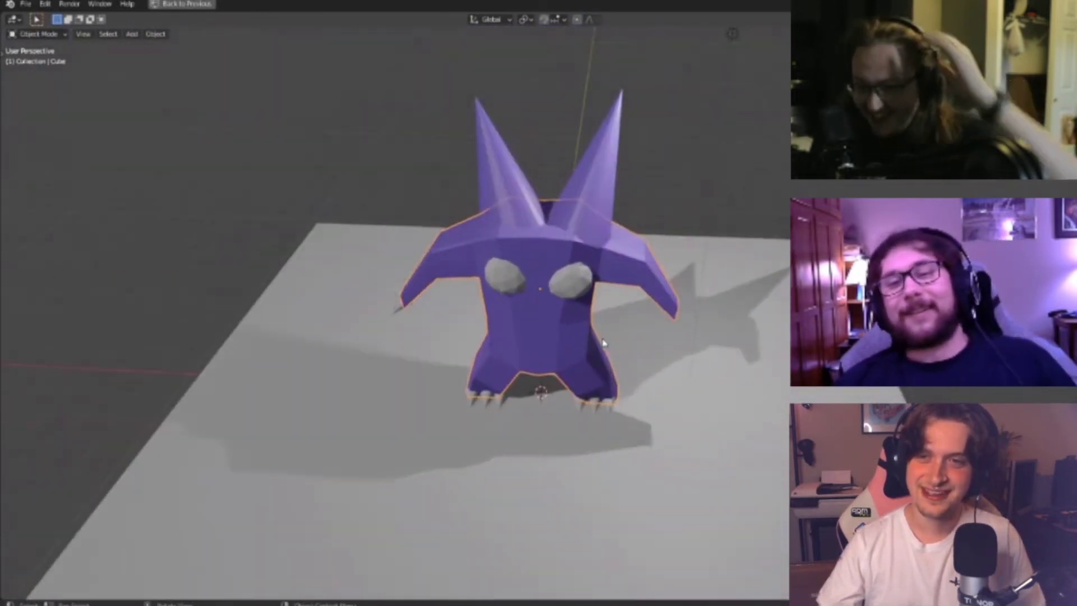
{"action": "scroll", "coordinate": [552, 286], "scroll_direction": "up", "scroll_amount": 3}
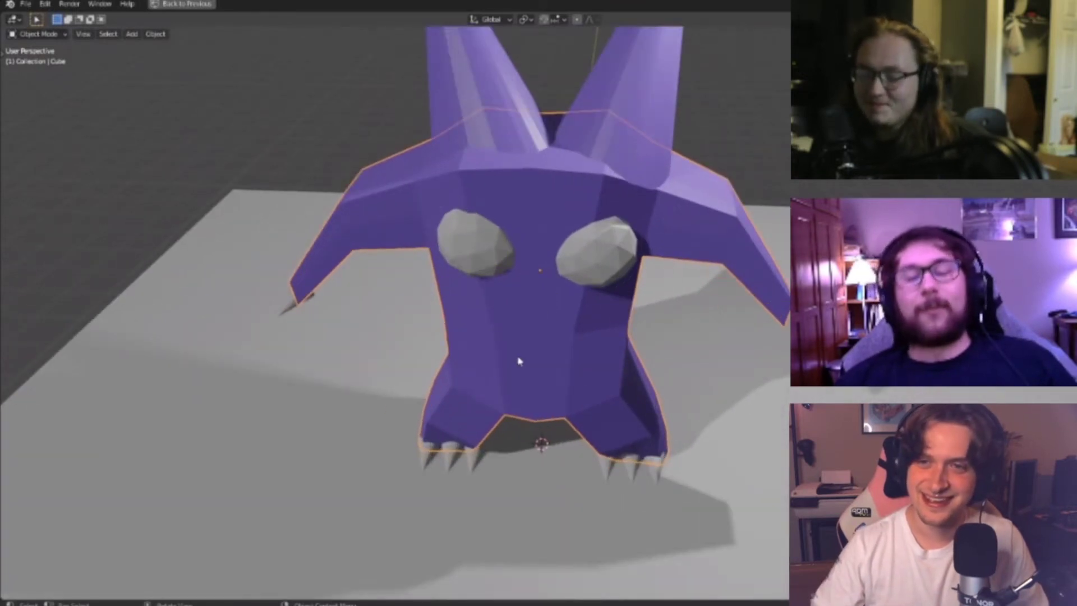
{"action": "middle_click_drag", "start_coordinate": [553, 300], "coordinate": [511, 304]}
{"action": "scroll", "coordinate": [563, 393], "scroll_direction": "up", "scroll_amount": 3}
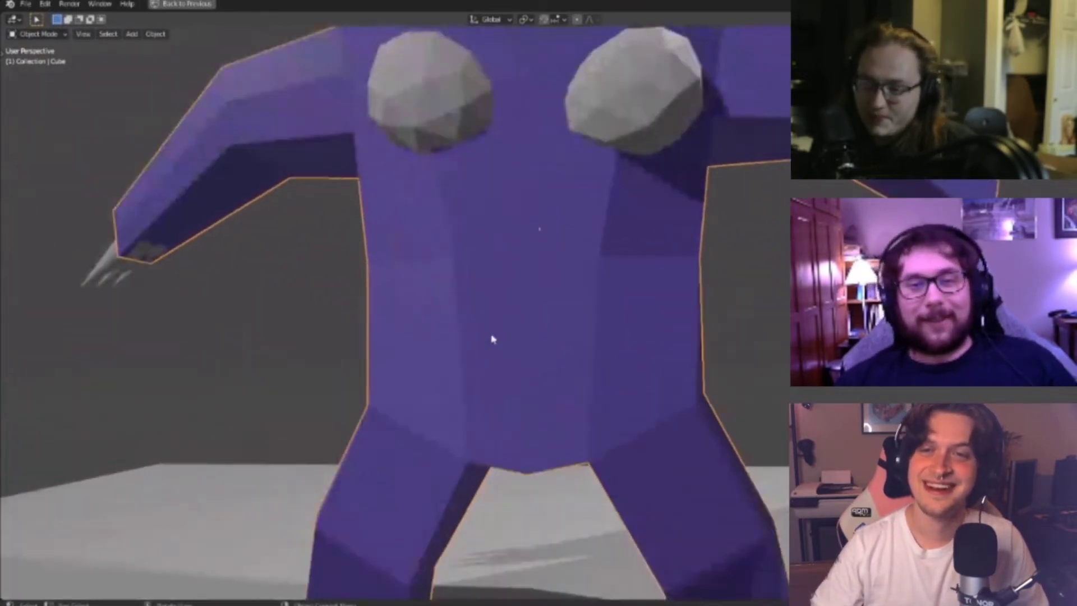
{"action": "scroll", "coordinate": [493, 336], "scroll_direction": "down", "scroll_amount": 3}
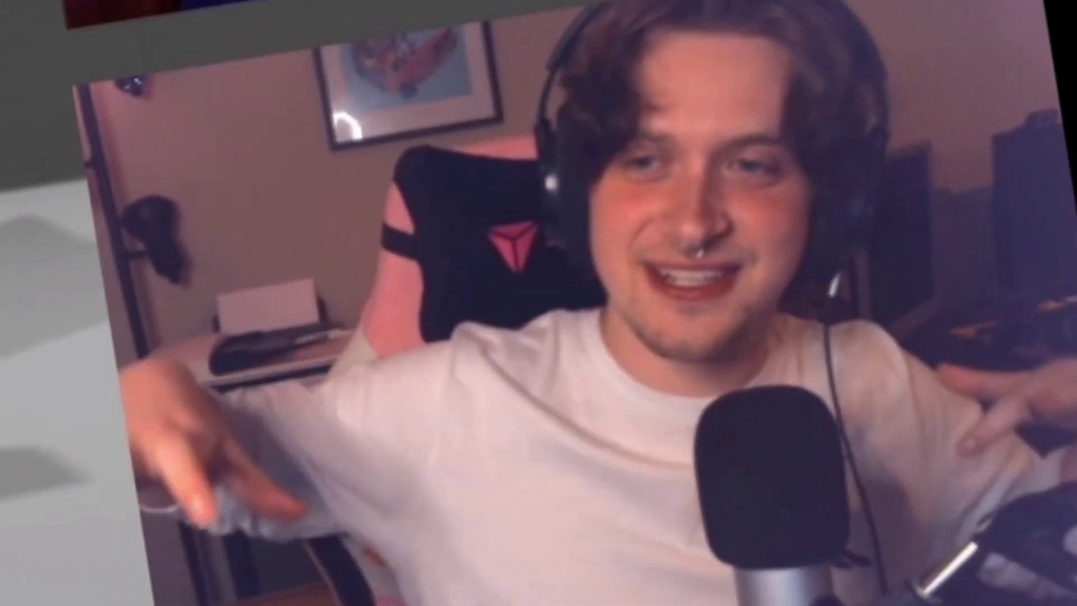
{"action": "left_click", "coordinate": [523, 167]}
{"action": "mouse_move", "coordinate": [522, 167]}
{"action": "middle_mouse_down"}
{"action": "mouse_move", "coordinate": [690, 188]}
{"action": "mouse_move", "coordinate": [525, 184]}
{"action": "middle_mouse_up"}
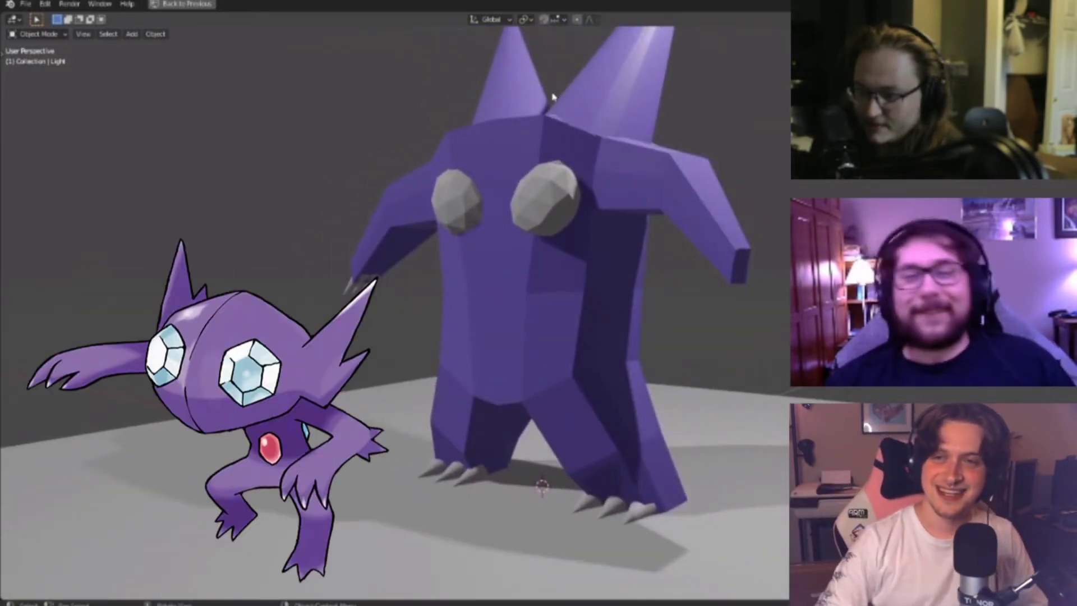
Center the view on the winged creature's eye sphere and zoom out to see the whole creature.
{"action": "scroll", "coordinate": [579, 243], "scroll_direction": "up", "scroll_amount": 1}
{"action": "scroll", "coordinate": [483, 136], "scroll_direction": "up", "scroll_amount": 2}
{"action": "scroll", "coordinate": [363, 117], "scroll_direction": "up", "scroll_amount": 2}
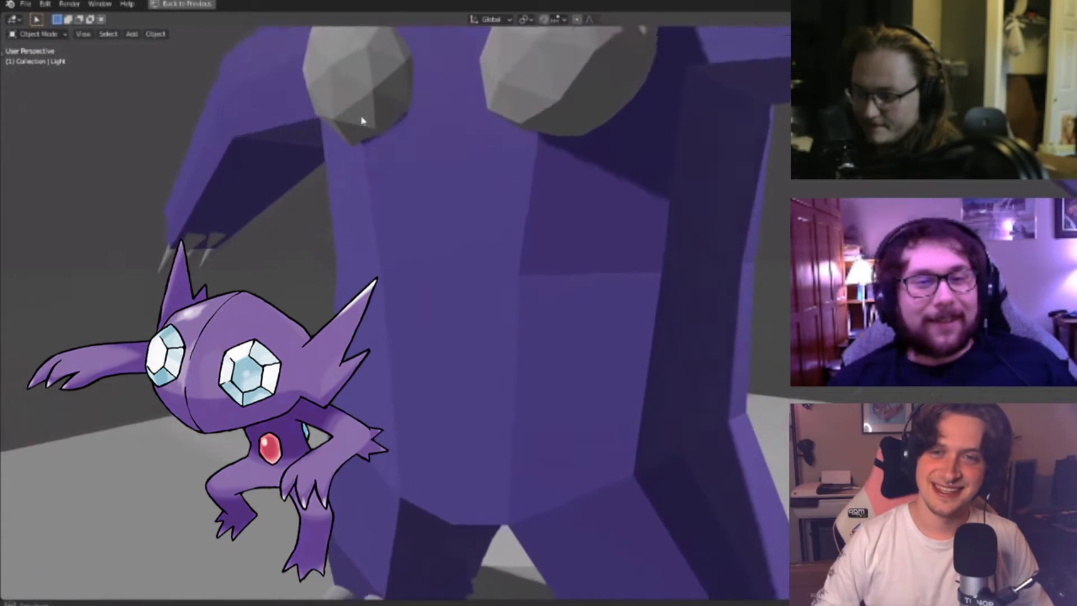
{"action": "scroll", "coordinate": [423, 123], "scroll_direction": "up", "scroll_amount": 2}
{"action": "scroll", "coordinate": [477, 118], "scroll_direction": "down", "scroll_amount": 4}
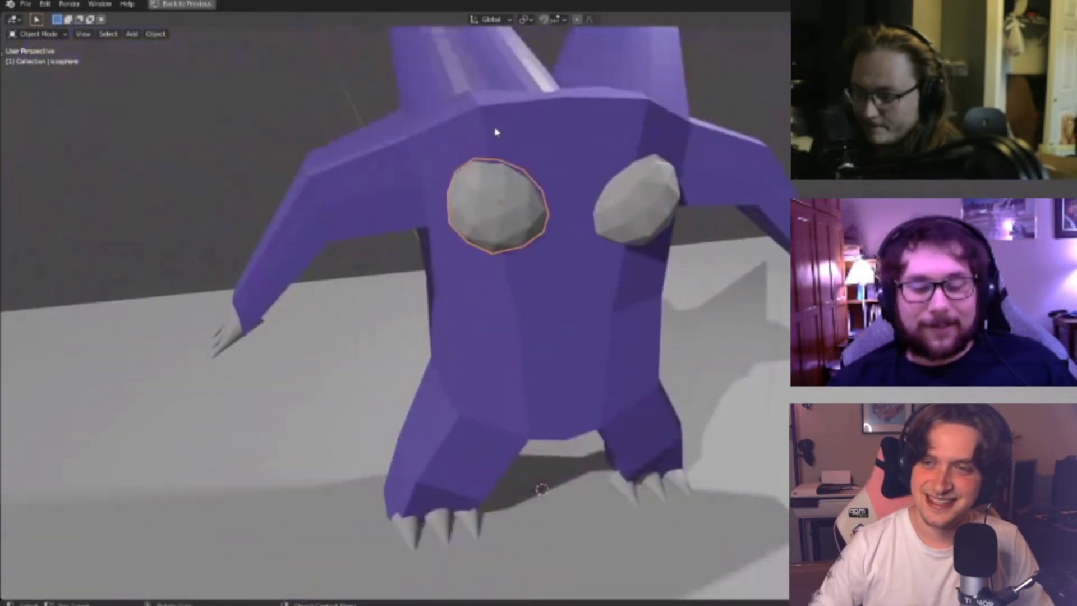
{"action": "key", "text": "KP_Decimal"}
{"action": "scroll", "coordinate": [547, 288], "scroll_direction": "up", "scroll_amount": 2}
{"action": "middle_click_drag", "start_coordinate": [547, 288], "coordinate": [668, 269]}
{"action": "scroll", "coordinate": [668, 270], "scroll_direction": "up", "scroll_amount": 1}
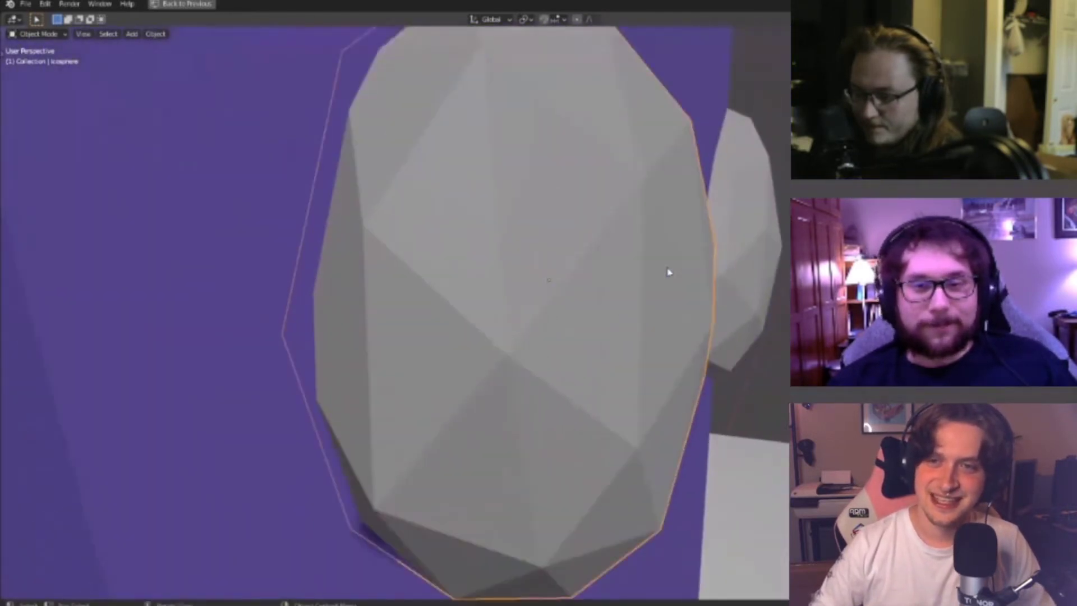
{"action": "scroll", "coordinate": [672, 268], "scroll_direction": "down", "scroll_amount": 4}
{"action": "scroll", "coordinate": [611, 255], "scroll_direction": "down", "scroll_amount": 2}
{"action": "scroll", "coordinate": [611, 255], "scroll_direction": "down", "scroll_amount": 4}
Orbit the pink winged creature from low front, above, side and behind views.
{"action": "middle_click_drag", "start_coordinate": [729, 336], "coordinate": [769, 303]}
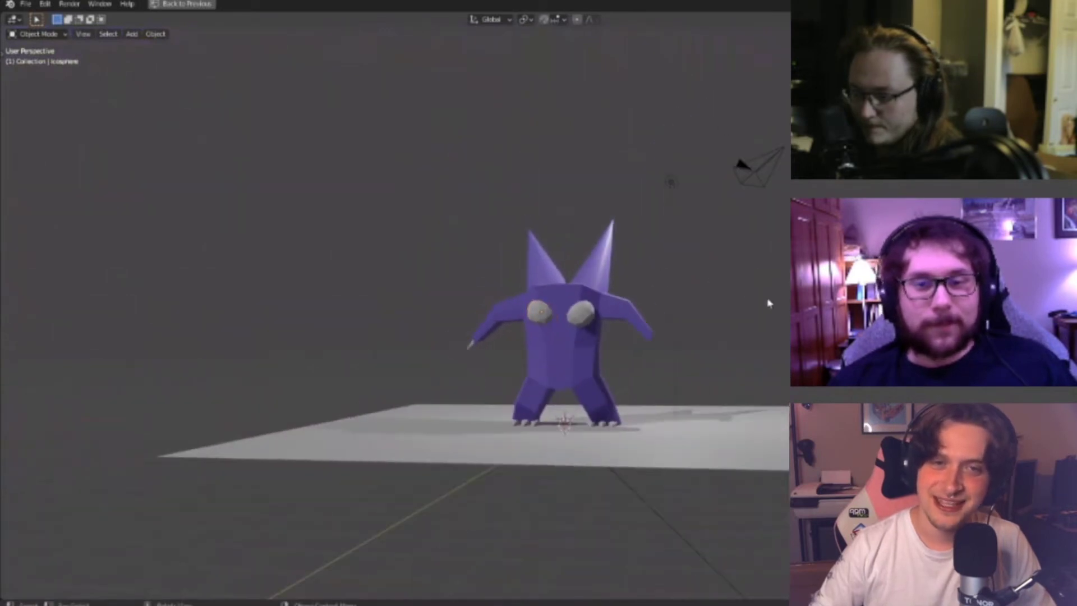
{"action": "scroll", "coordinate": [549, 310], "scroll_direction": "up", "scroll_amount": 2}
{"action": "scroll", "coordinate": [488, 241], "scroll_direction": "up", "scroll_amount": 3}
{"action": "scroll", "coordinate": [488, 241], "scroll_direction": "down", "scroll_amount": 3}
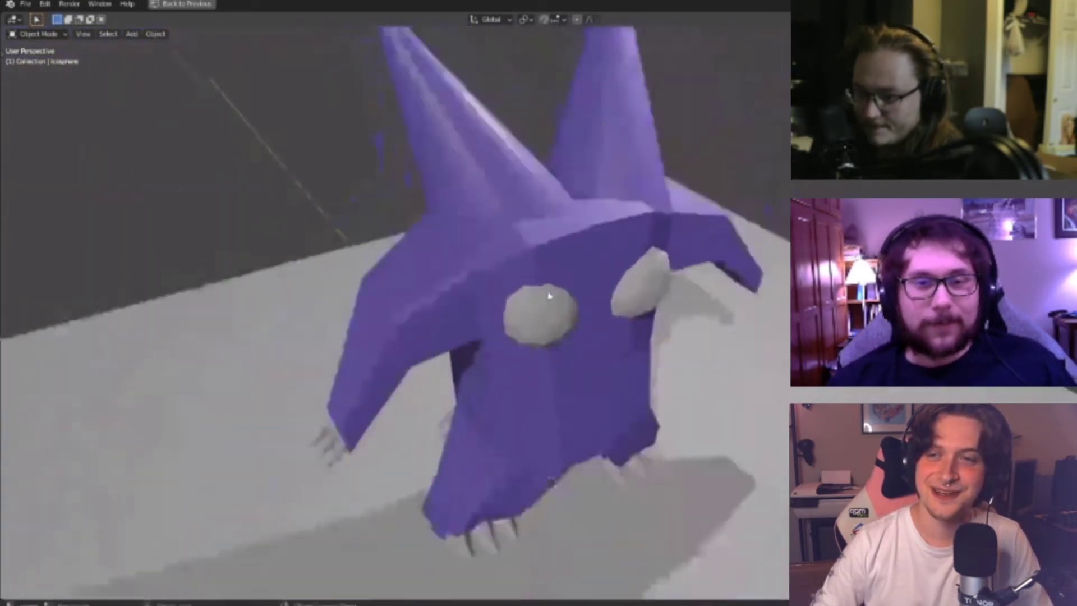
{"action": "middle_click_drag", "start_coordinate": [487, 241], "coordinate": [502, 223]}
{"action": "scroll", "coordinate": [670, 244], "scroll_direction": "down", "scroll_amount": 4}
{"action": "scroll", "coordinate": [678, 251], "scroll_direction": "up", "scroll_amount": 4}
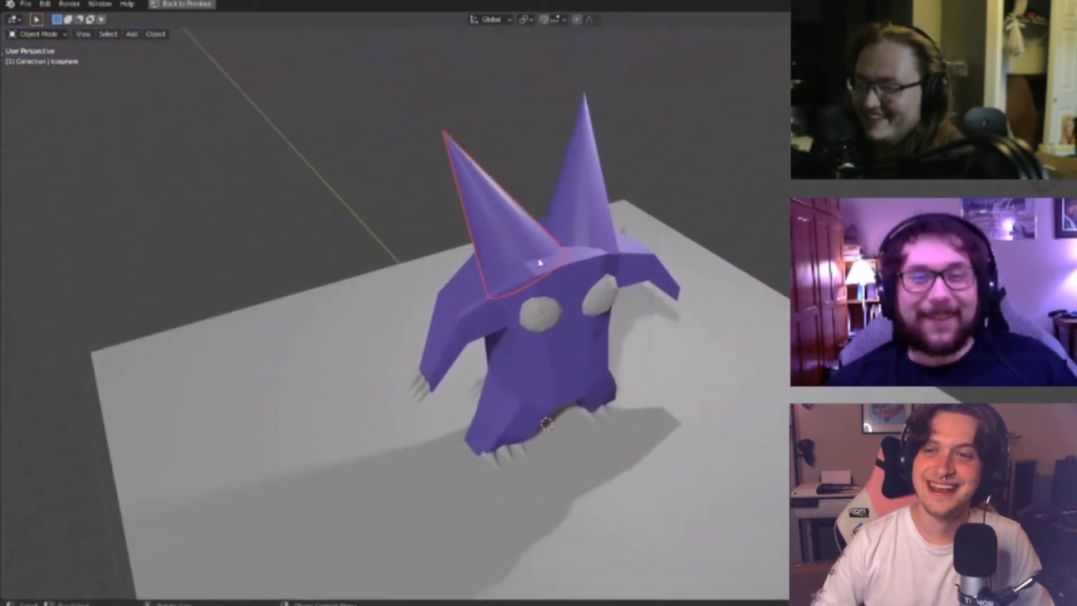
{"action": "middle_click_drag", "start_coordinate": [678, 250], "coordinate": [682, 213]}
{"action": "scroll", "coordinate": [683, 214], "scroll_direction": "up", "scroll_amount": 2}
{"action": "scroll", "coordinate": [651, 249], "scroll_direction": "down", "scroll_amount": 2}
{"action": "mouse_move", "coordinate": [649, 247]}
{"action": "middle_mouse_down"}
{"action": "mouse_move", "coordinate": [762, 235]}
{"action": "mouse_move", "coordinate": [690, 240]}
{"action": "middle_mouse_up"}
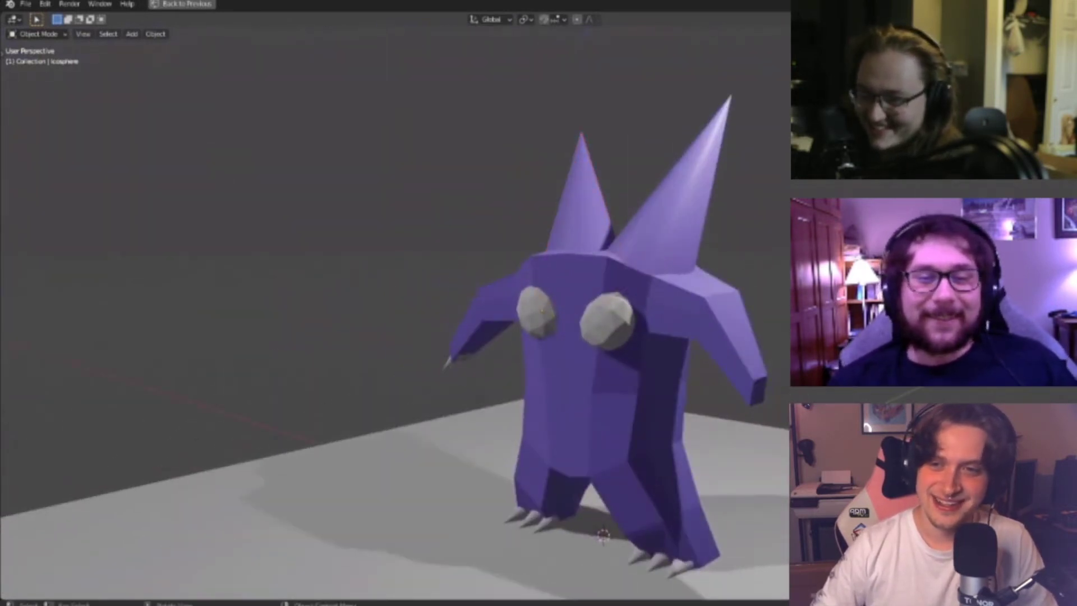
{"action": "scroll", "coordinate": [690, 241], "scroll_direction": "up", "scroll_amount": 2}
{"action": "scroll", "coordinate": [689, 241], "scroll_direction": "down", "scroll_amount": 3}
{"action": "mouse_move", "coordinate": [689, 240]}
{"action": "middle_mouse_down"}
{"action": "mouse_move", "coordinate": [689, 185]}
{"action": "mouse_move", "coordinate": [589, 236]}
{"action": "mouse_move", "coordinate": [772, 392]}
{"action": "middle_mouse_up"}
{"action": "middle_click_drag", "start_coordinate": [603, 436], "coordinate": [729, 465]}
{"action": "scroll", "coordinate": [437, 418], "scroll_direction": "down", "scroll_amount": 3}
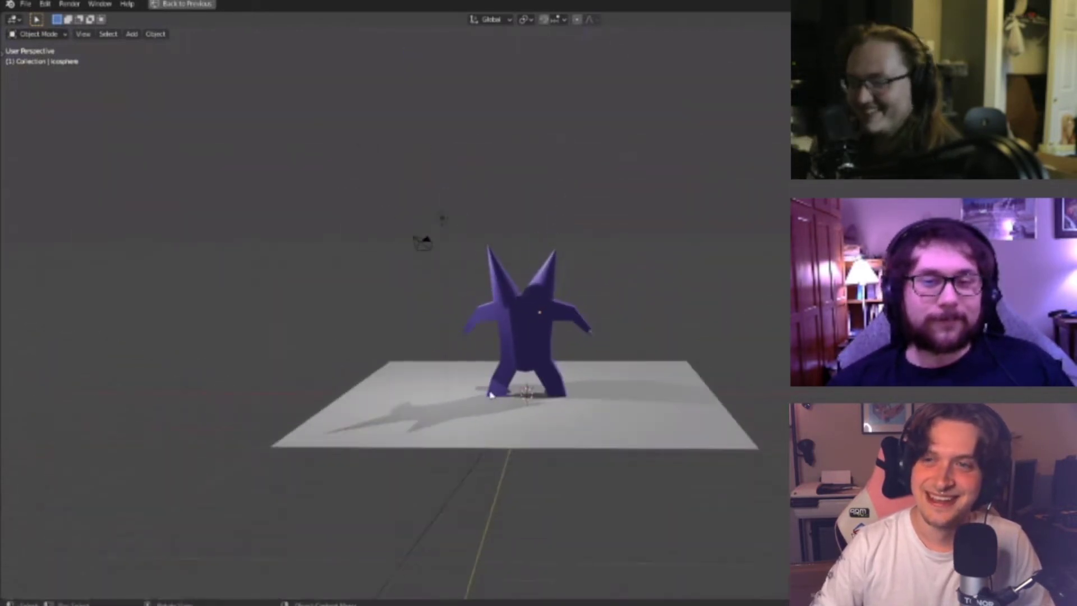
{"action": "middle_click_drag", "start_coordinate": [437, 418], "coordinate": [762, 408]}
{"action": "scroll", "coordinate": [762, 408], "scroll_direction": "up", "scroll_amount": 4}
Select the creature's body and the ground plane, then reframe its front view.
{"action": "left_click", "coordinate": [579, 347]}
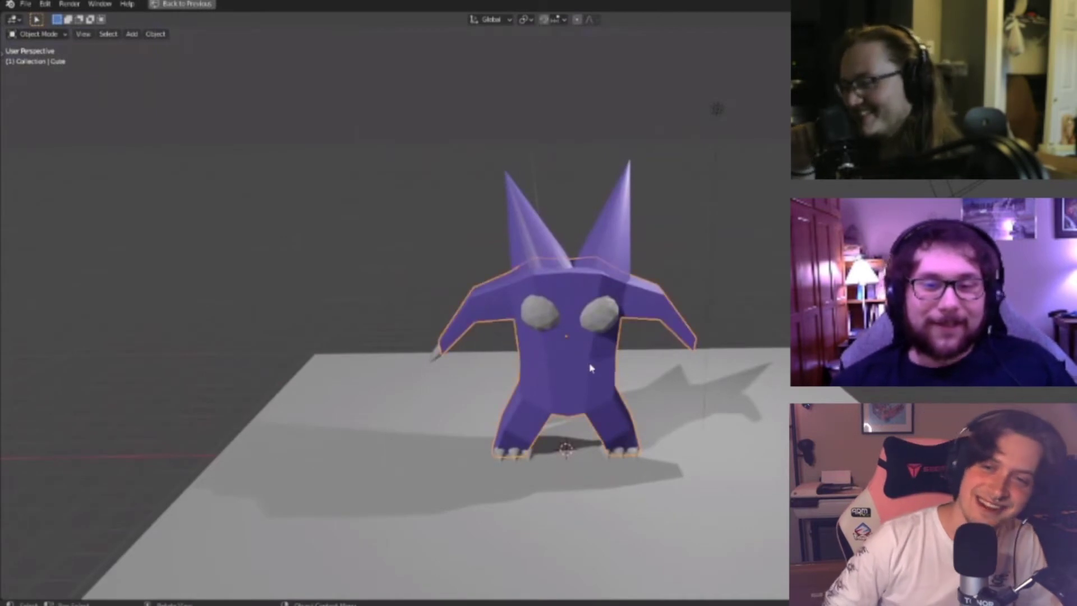
{"action": "scroll", "coordinate": [579, 347], "scroll_direction": "up", "scroll_amount": 4}
{"action": "scroll", "coordinate": [673, 381], "scroll_direction": "down", "scroll_amount": 2}
{"action": "left_click", "coordinate": [729, 396]}
{"action": "scroll", "coordinate": [729, 396], "scroll_direction": "down", "scroll_amount": 3}
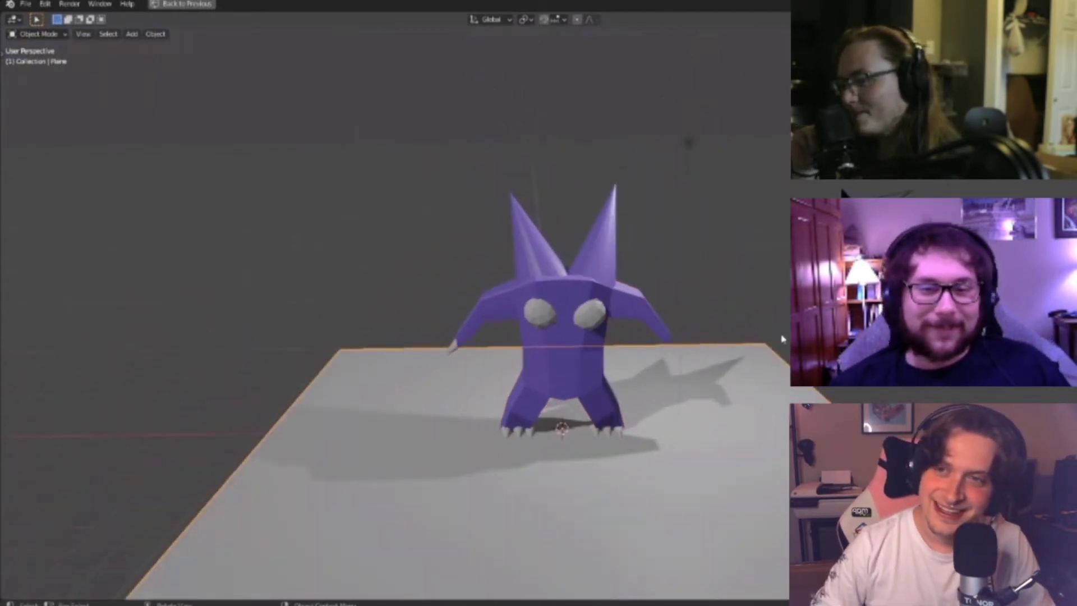
{"action": "middle_click_drag", "start_coordinate": [842, 192], "coordinate": [750, 466]}
{"action": "scroll", "coordinate": [751, 465], "scroll_direction": "up", "scroll_amount": 3}
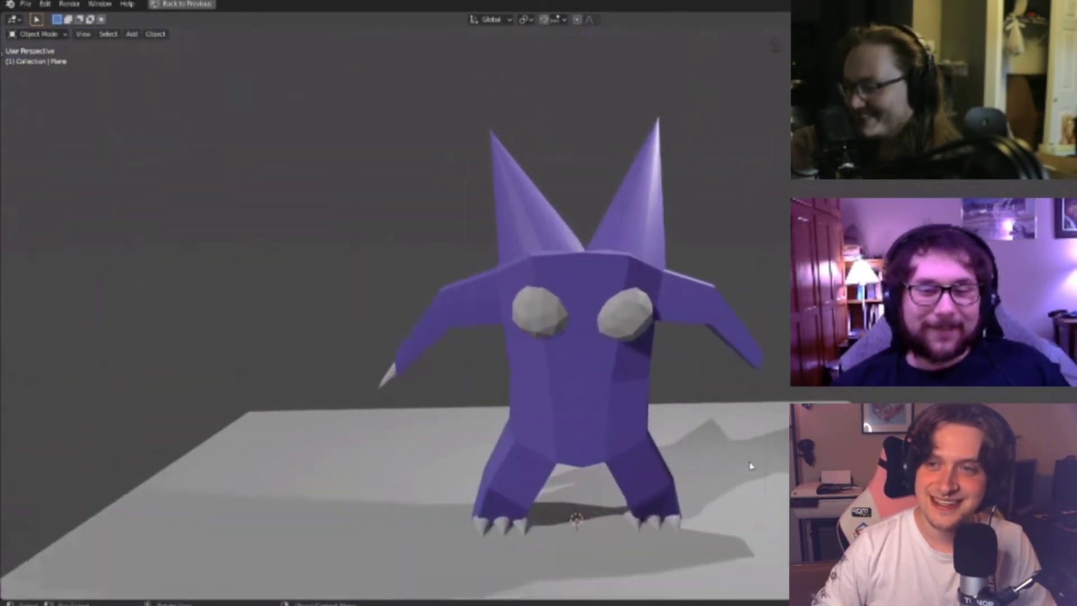
{"action": "scroll", "coordinate": [750, 462], "scroll_direction": "down", "scroll_amount": 2}
{"action": "scroll", "coordinate": [713, 392], "scroll_direction": "down", "scroll_amount": 2}
{"action": "scroll", "coordinate": [701, 376], "scroll_direction": "up", "scroll_amount": 2}
{"action": "scroll", "coordinate": [685, 355], "scroll_direction": "up", "scroll_amount": 1}
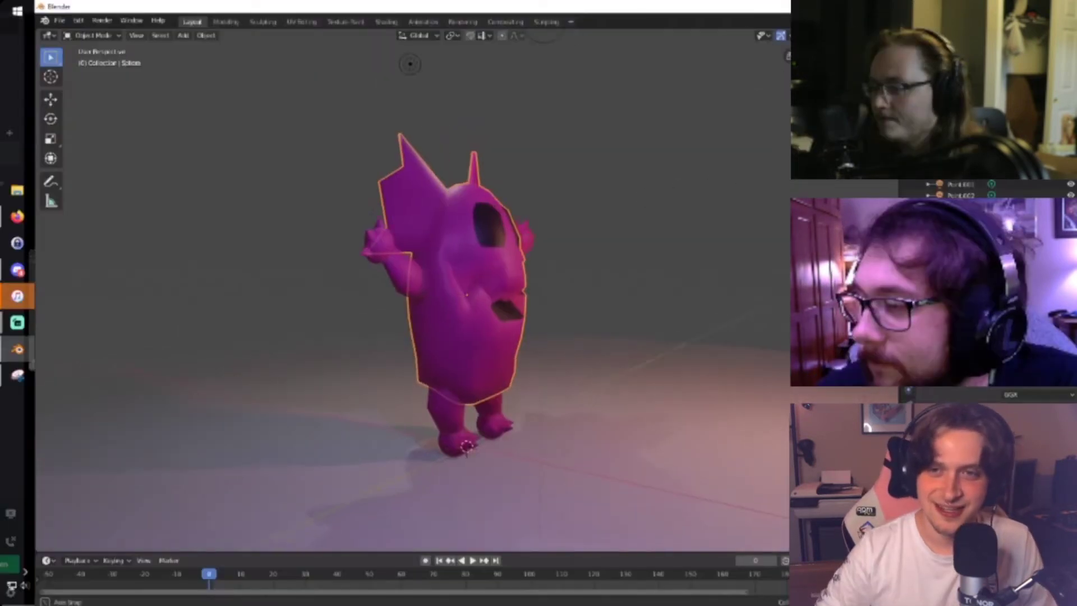
Bring up the video-call window from the taskbar beside the pink creature model.
{"action": "middle_click_drag", "start_coordinate": [759, 362], "coordinate": [750, 363]}
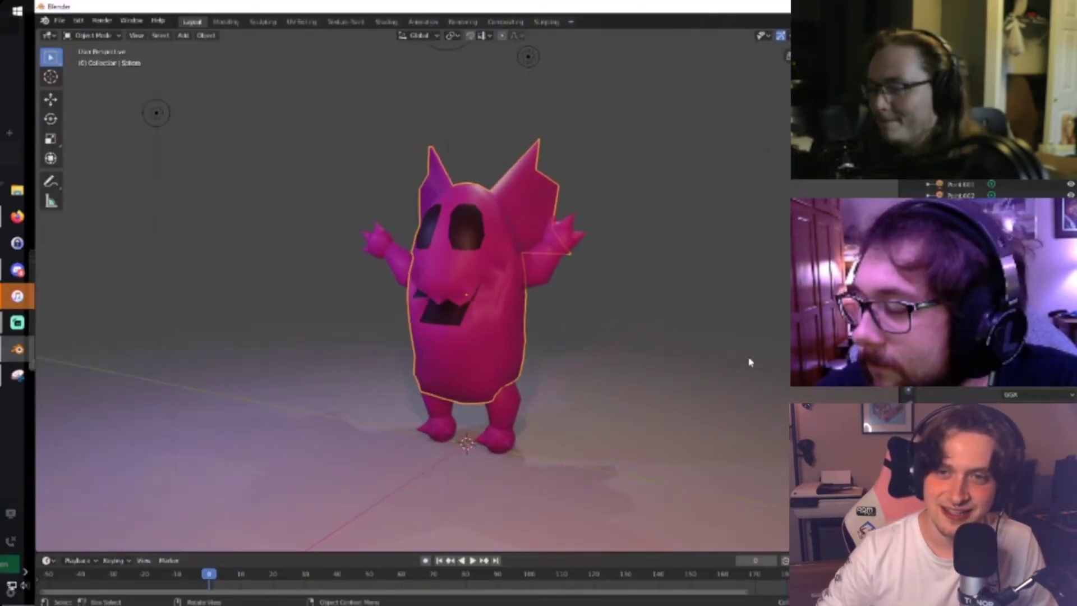
{"action": "left_click", "coordinate": [18, 270]}
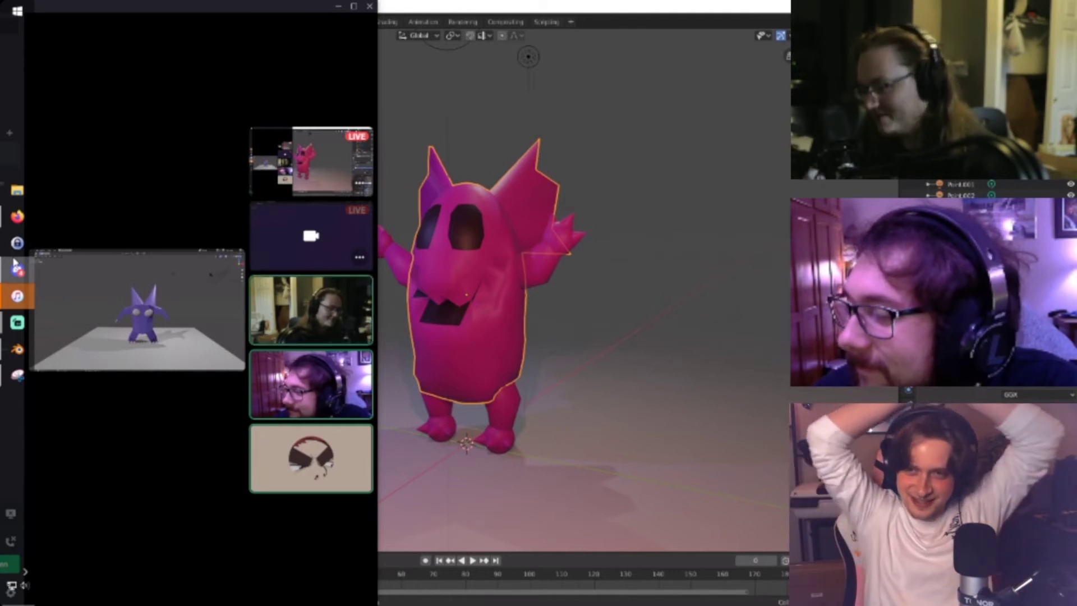
{"action": "scroll", "coordinate": [671, 342], "scroll_direction": "down", "scroll_amount": 3}
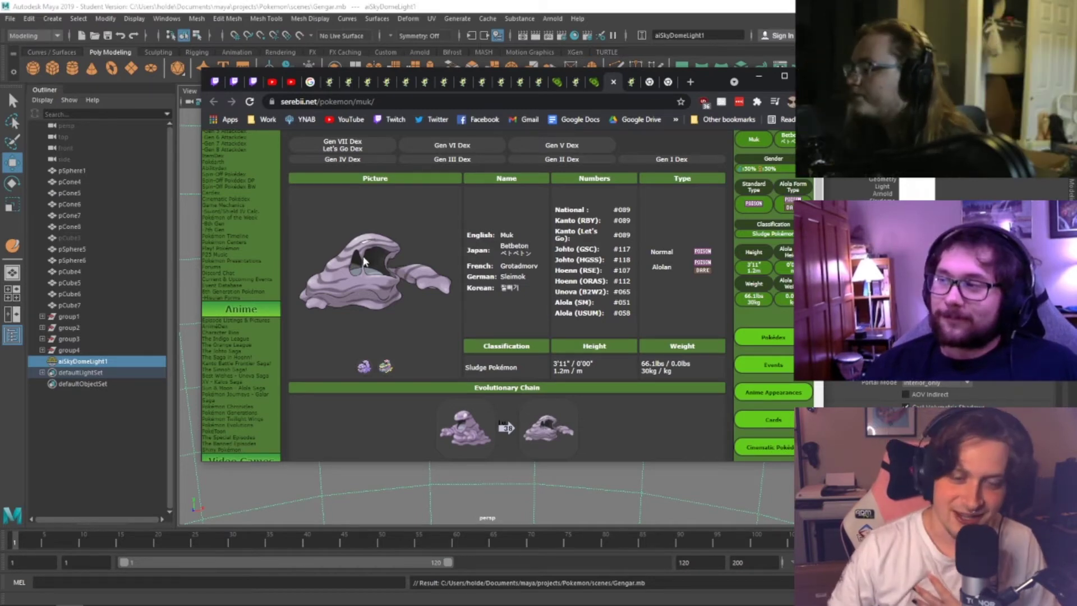
{"action": "left_click", "coordinate": [632, 86]}
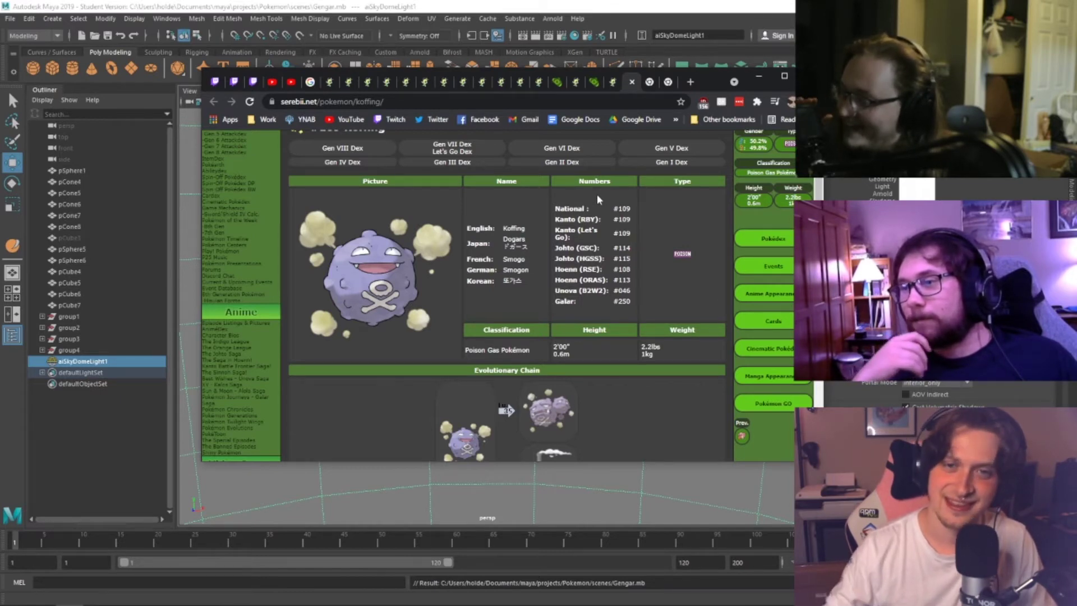
{"action": "left_click", "coordinate": [613, 82]}
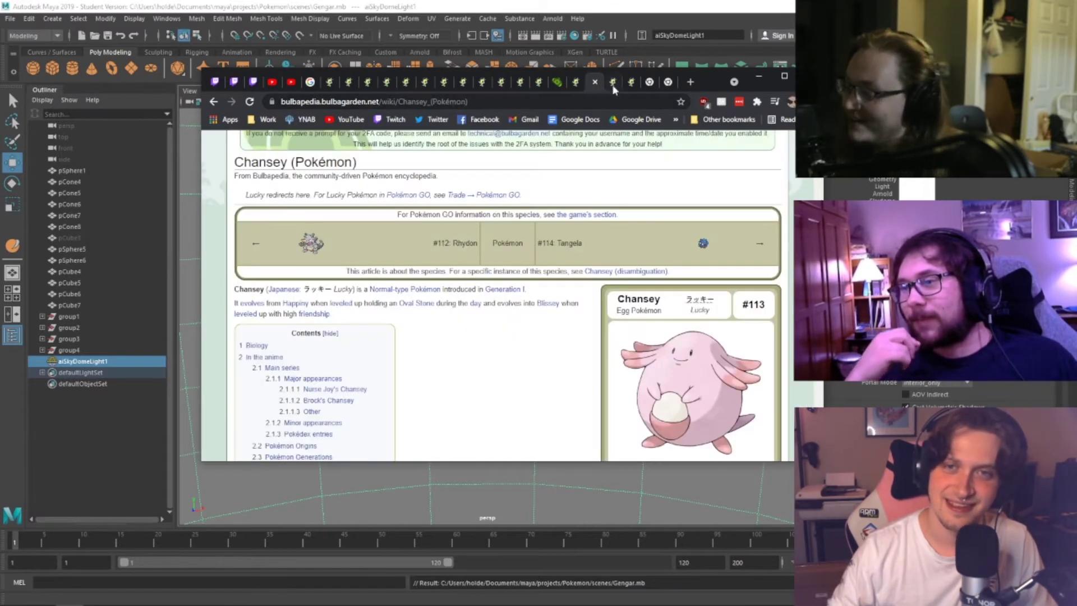
{"action": "left_click", "coordinate": [613, 84]}
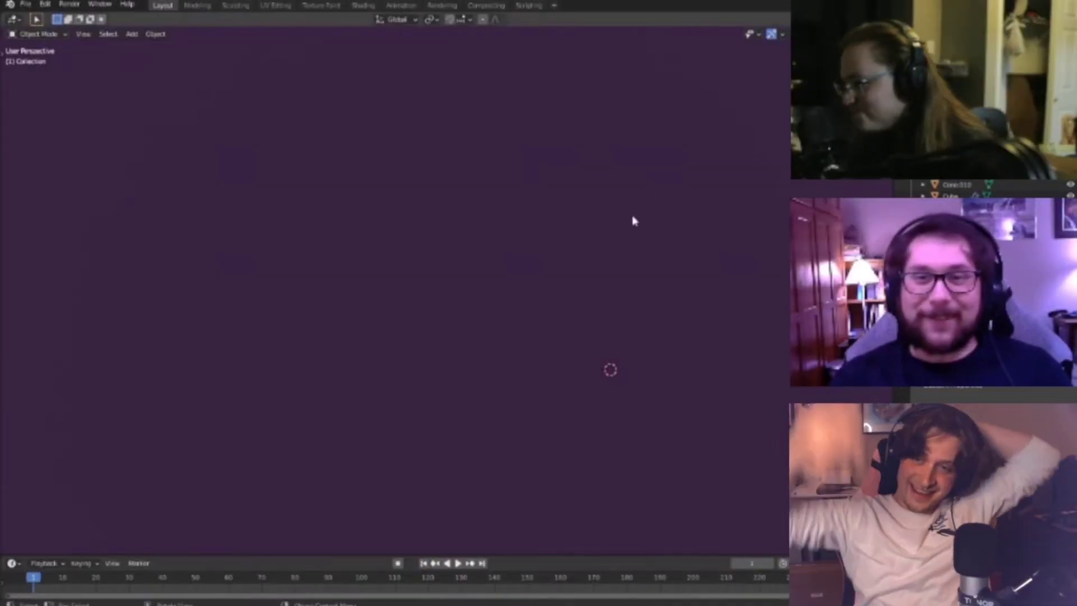
{"action": "scroll", "coordinate": [593, 240], "scroll_direction": "down", "scroll_amount": 1}
{"action": "scroll", "coordinate": [387, 238], "scroll_direction": "down", "scroll_amount": 3}
{"action": "scroll", "coordinate": [387, 238], "scroll_direction": "down", "scroll_amount": 2}
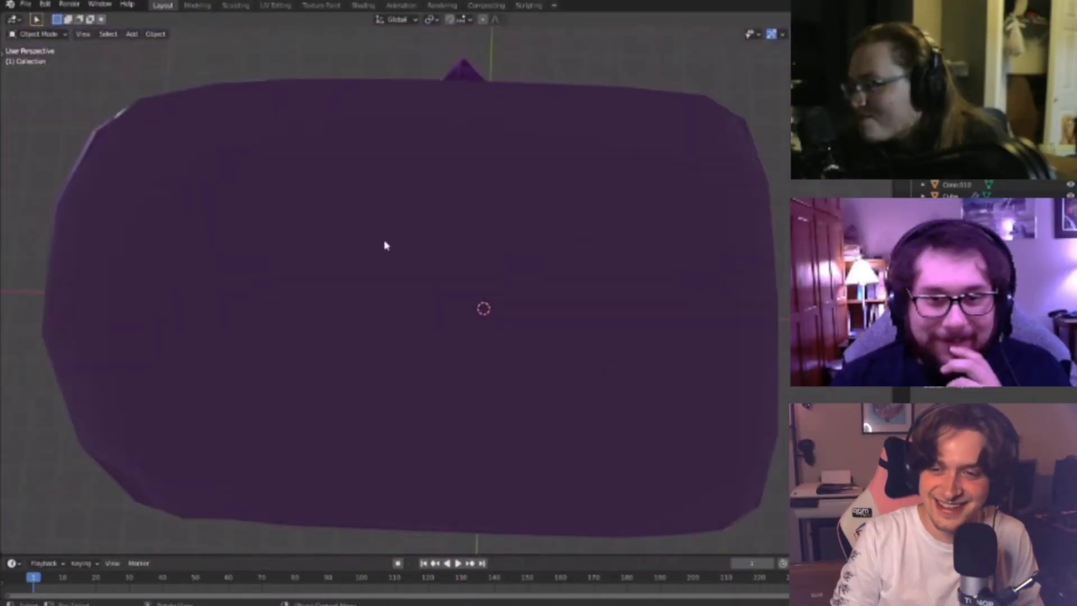
{"action": "scroll", "coordinate": [385, 243], "scroll_direction": "down", "scroll_amount": 1}
{"action": "scroll", "coordinate": [382, 250], "scroll_direction": "down", "scroll_amount": 1}
{"action": "scroll", "coordinate": [383, 252], "scroll_direction": "down", "scroll_amount": 2}
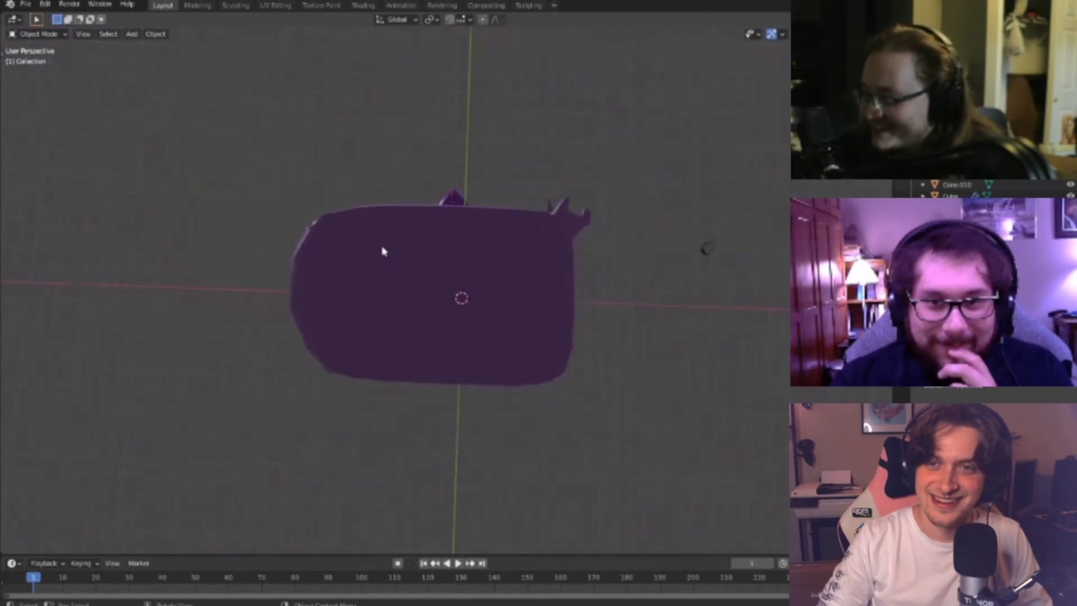
{"action": "scroll", "coordinate": [383, 252], "scroll_direction": "down", "scroll_amount": 1}
{"action": "middle_click_drag", "start_coordinate": [391, 270], "coordinate": [383, 429]}
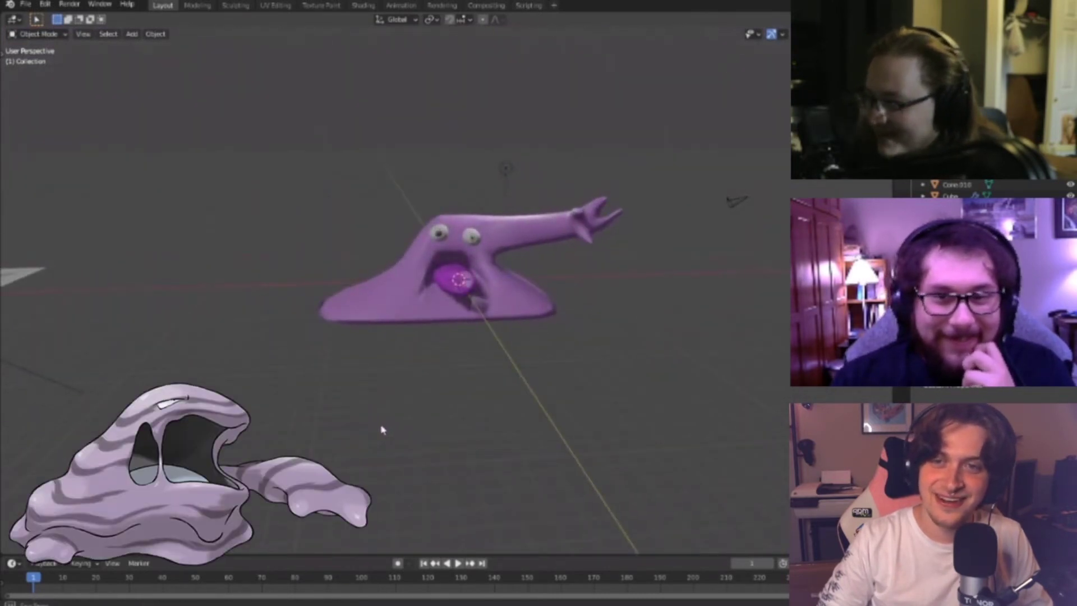
{"action": "mouse_move", "coordinate": [444, 364]}
{"action": "middle_mouse_down"}
{"action": "mouse_move", "coordinate": [363, 360]}
{"action": "mouse_move", "coordinate": [503, 362]}
{"action": "middle_mouse_up"}
{"action": "key", "text": "Tab"}
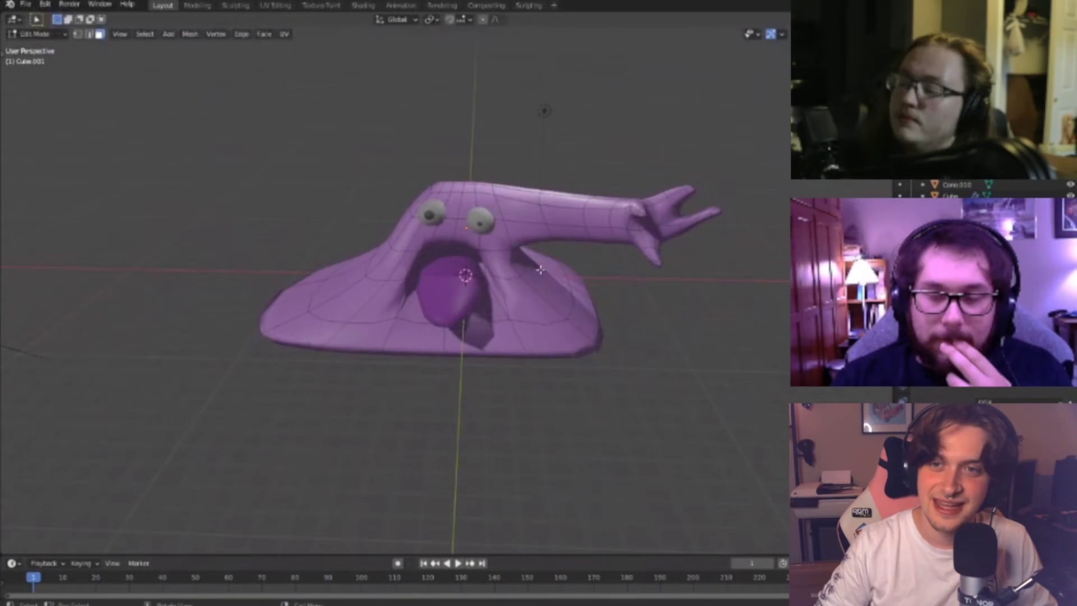
{"action": "mouse_move", "coordinate": [490, 347]}
{"action": "middle_mouse_down"}
{"action": "mouse_move", "coordinate": [598, 245]}
{"action": "mouse_move", "coordinate": [597, 273]}
{"action": "middle_mouse_up"}
{"action": "scroll", "coordinate": [598, 245], "scroll_direction": "up", "scroll_amount": 3}
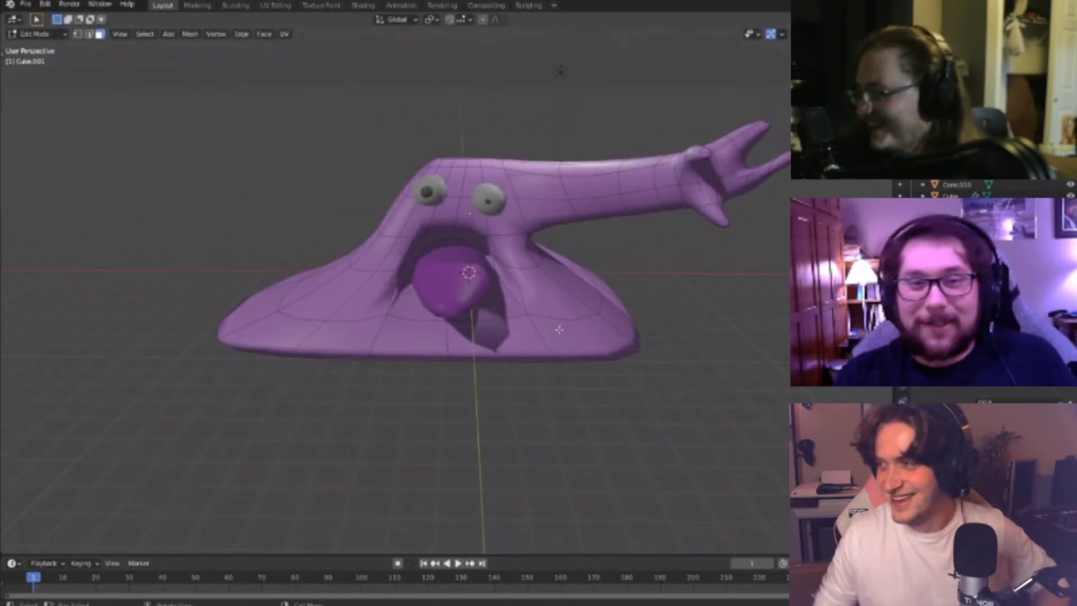
{"action": "mouse_move", "coordinate": [559, 330]}
{"action": "middle_mouse_down"}
{"action": "mouse_move", "coordinate": [608, 242]}
{"action": "mouse_move", "coordinate": [558, 253]}
{"action": "middle_mouse_up"}
{"action": "scroll", "coordinate": [558, 252], "scroll_direction": "down", "scroll_amount": 3}
{"action": "scroll", "coordinate": [488, 322], "scroll_direction": "up", "scroll_amount": 3}
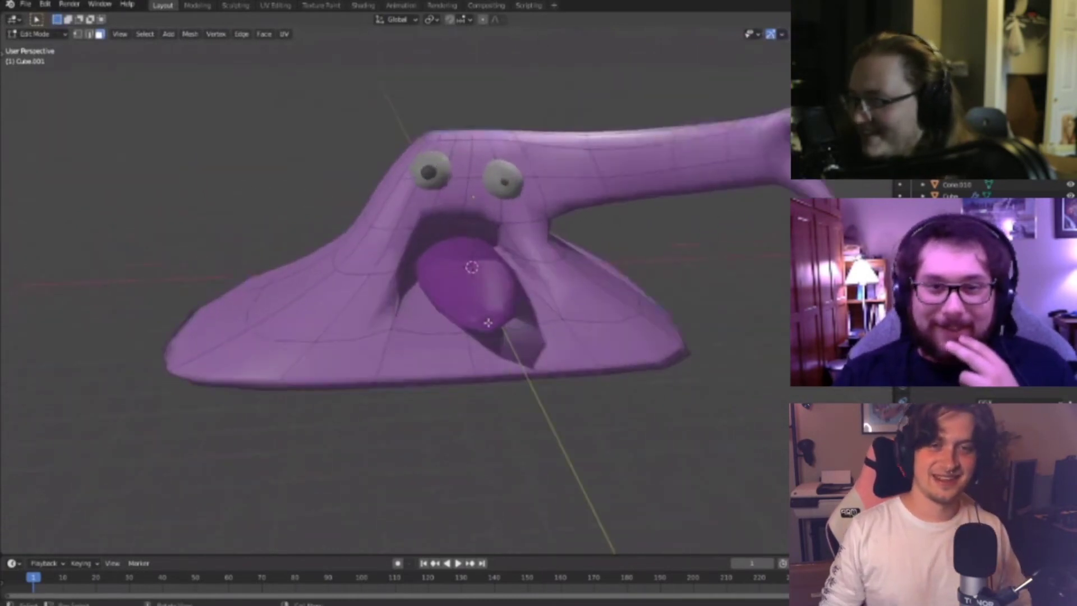
{"action": "scroll", "coordinate": [488, 322], "scroll_direction": "up", "scroll_amount": 3}
{"action": "scroll", "coordinate": [513, 296], "scroll_direction": "down", "scroll_amount": 5}
{"action": "scroll", "coordinate": [515, 304], "scroll_direction": "up", "scroll_amount": 1}
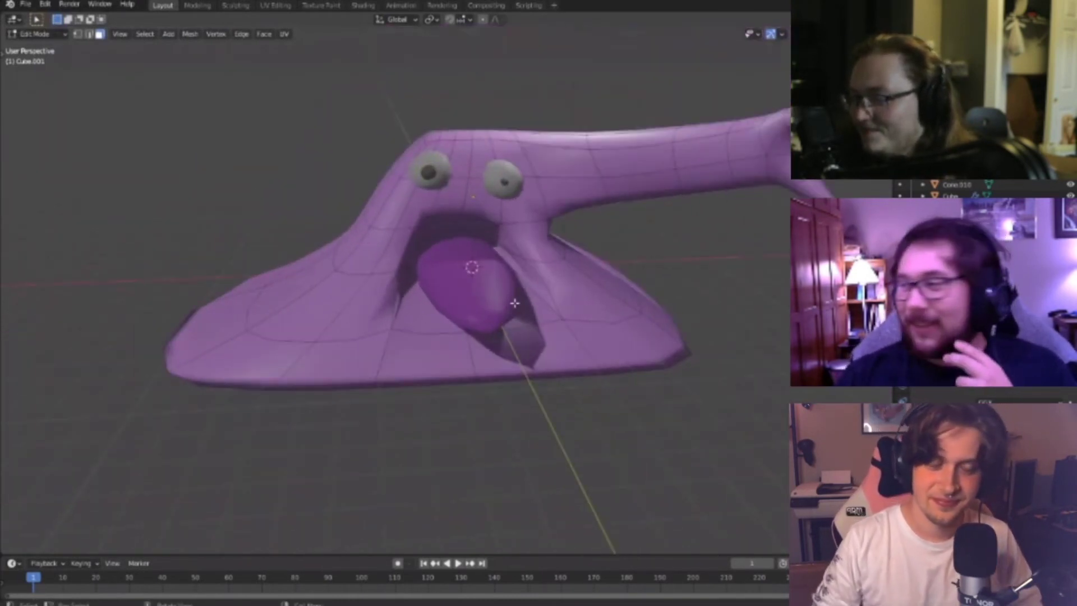
{"action": "mouse_move", "coordinate": [514, 301]}
{"action": "middle_mouse_down"}
{"action": "mouse_move", "coordinate": [609, 290]}
{"action": "mouse_move", "coordinate": [493, 255]}
{"action": "mouse_move", "coordinate": [524, 298]}
{"action": "middle_mouse_up"}
{"action": "key", "text": "Tab"}
{"action": "scroll", "coordinate": [493, 254], "scroll_direction": "down", "scroll_amount": 4}
{"action": "scroll", "coordinate": [619, 257], "scroll_direction": "up", "scroll_amount": 2}
{"action": "key", "text": "Tab"}
{"action": "mouse_move", "coordinate": [618, 256]}
{"action": "middle_mouse_down"}
{"action": "mouse_move", "coordinate": [631, 251]}
{"action": "mouse_move", "coordinate": [613, 268]}
{"action": "mouse_move", "coordinate": [548, 267]}
{"action": "mouse_move", "coordinate": [615, 263]}
{"action": "mouse_move", "coordinate": [687, 279]}
{"action": "mouse_move", "coordinate": [542, 259]}
{"action": "middle_mouse_up"}
{"action": "key", "text": "Tab"}
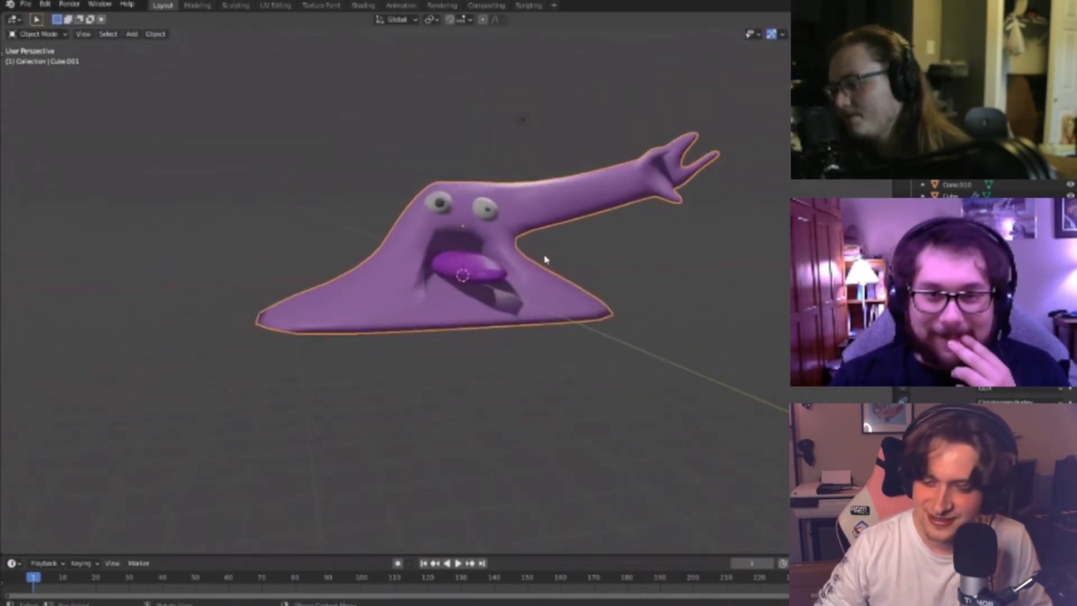
{"action": "scroll", "coordinate": [573, 286], "scroll_direction": "up", "scroll_amount": 2}
{"action": "left_click", "coordinate": [706, 264]}
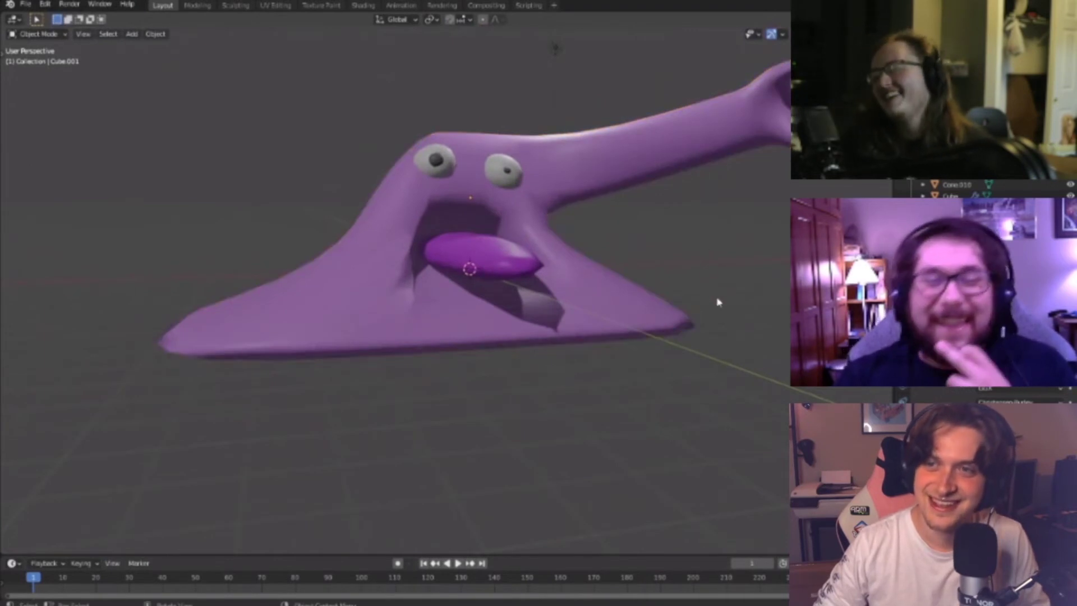
{"action": "scroll", "coordinate": [718, 302], "scroll_direction": "down", "scroll_amount": 2}
{"action": "middle_click_drag", "start_coordinate": [697, 296], "coordinate": [618, 359]}
{"action": "scroll", "coordinate": [653, 294], "scroll_direction": "up", "scroll_amount": 1}
{"action": "mouse_move", "coordinate": [654, 295]}
{"action": "middle_mouse_down"}
{"action": "mouse_move", "coordinate": [613, 305]}
{"action": "mouse_move", "coordinate": [615, 288]}
{"action": "mouse_move", "coordinate": [727, 297]}
{"action": "mouse_move", "coordinate": [626, 285]}
{"action": "middle_mouse_up"}
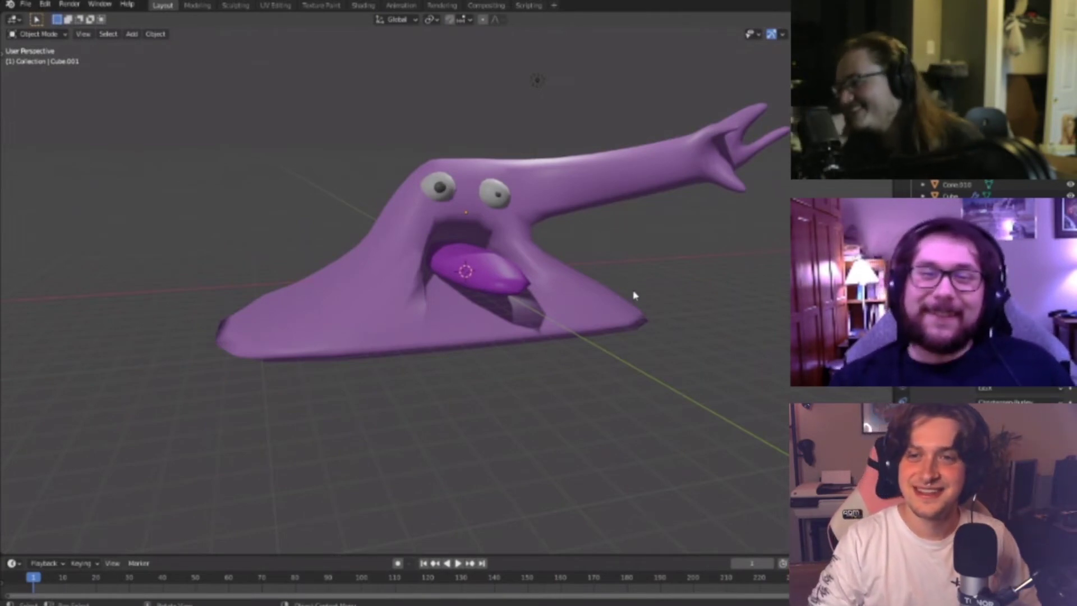
{"action": "middle_click_drag", "start_coordinate": [671, 292], "coordinate": [440, 272]}
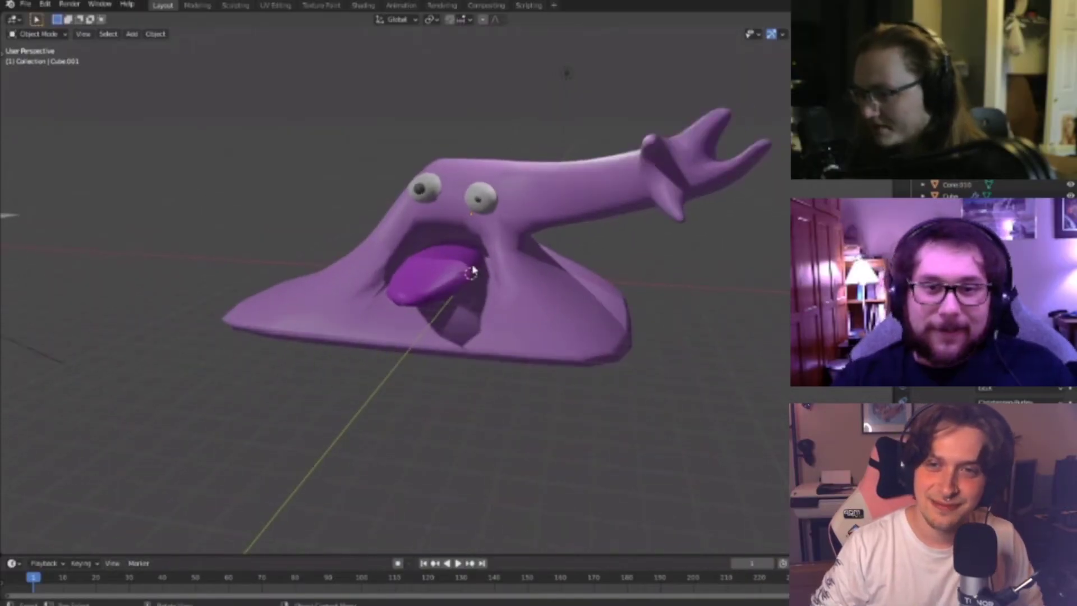
Orbit and zoom into the Muk model's mouth, moving toward its eyes.
{"action": "mouse_move", "coordinate": [439, 272]}
{"action": "middle_mouse_down"}
{"action": "mouse_move", "coordinate": [692, 291]}
{"action": "mouse_move", "coordinate": [643, 242]}
{"action": "mouse_move", "coordinate": [619, 238]}
{"action": "mouse_move", "coordinate": [639, 264]}
{"action": "mouse_move", "coordinate": [690, 278]}
{"action": "mouse_move", "coordinate": [631, 243]}
{"action": "mouse_move", "coordinate": [639, 258]}
{"action": "middle_mouse_up"}
{"action": "scroll", "coordinate": [532, 274], "scroll_direction": "up", "scroll_amount": 2}
{"action": "scroll", "coordinate": [532, 273], "scroll_direction": "up", "scroll_amount": 3}
{"action": "scroll", "coordinate": [639, 264], "scroll_direction": "down", "scroll_amount": 4}
{"action": "scroll", "coordinate": [639, 258], "scroll_direction": "up", "scroll_amount": 4}
{"action": "scroll", "coordinate": [640, 258], "scroll_direction": "down", "scroll_amount": 4}
{"action": "scroll", "coordinate": [630, 267], "scroll_direction": "up", "scroll_amount": 2}
{"action": "scroll", "coordinate": [631, 267], "scroll_direction": "up", "scroll_amount": 3}
{"action": "mouse_move", "coordinate": [634, 245]}
{"action": "middle_mouse_down"}
{"action": "mouse_move", "coordinate": [594, 238]}
{"action": "mouse_move", "coordinate": [577, 345]}
{"action": "middle_mouse_up"}
Maximize the 3D viewport and orbit in close on the eyes and mouth.
{"action": "key", "text": "ctrl+space"}
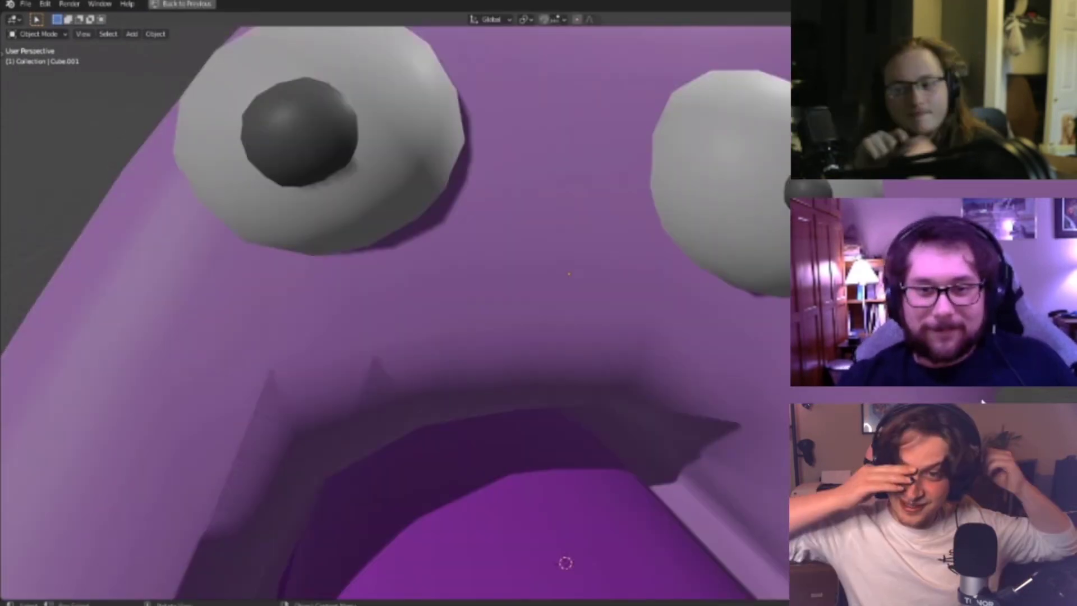
{"action": "mouse_move", "coordinate": [578, 344]}
{"action": "middle_mouse_down"}
{"action": "mouse_move", "coordinate": [563, 280]}
{"action": "mouse_move", "coordinate": [769, 390]}
{"action": "mouse_move", "coordinate": [729, 359]}
{"action": "middle_mouse_up"}
{"action": "scroll", "coordinate": [562, 281], "scroll_direction": "down", "scroll_amount": 3}
{"action": "scroll", "coordinate": [673, 337], "scroll_direction": "down", "scroll_amount": 2}
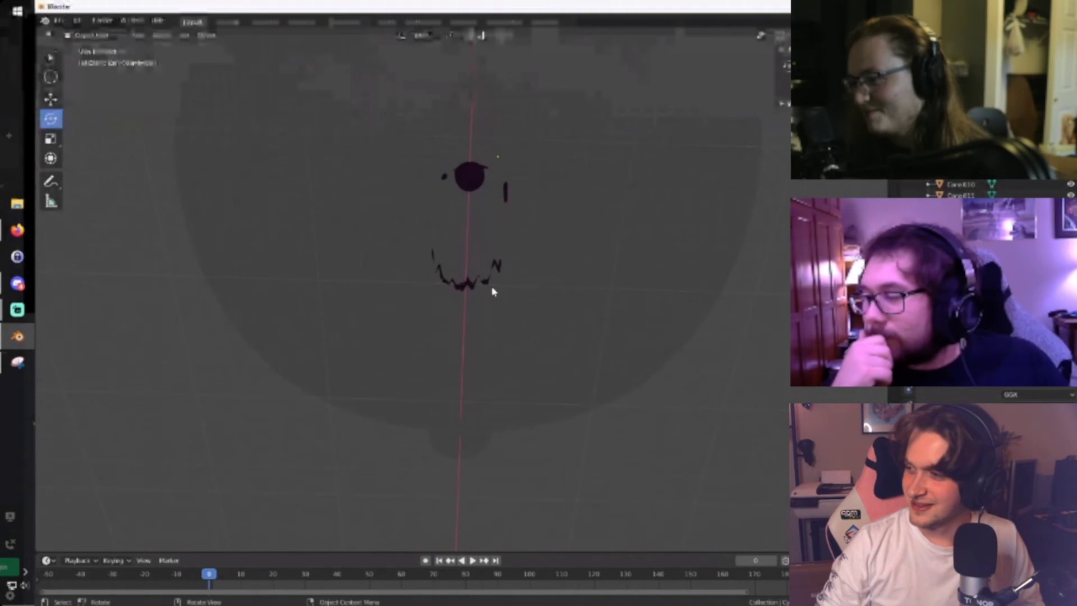
Tilt the view around the dark creature and select an object beside it.
{"action": "middle_click_drag", "start_coordinate": [493, 245], "coordinate": [476, 343]}
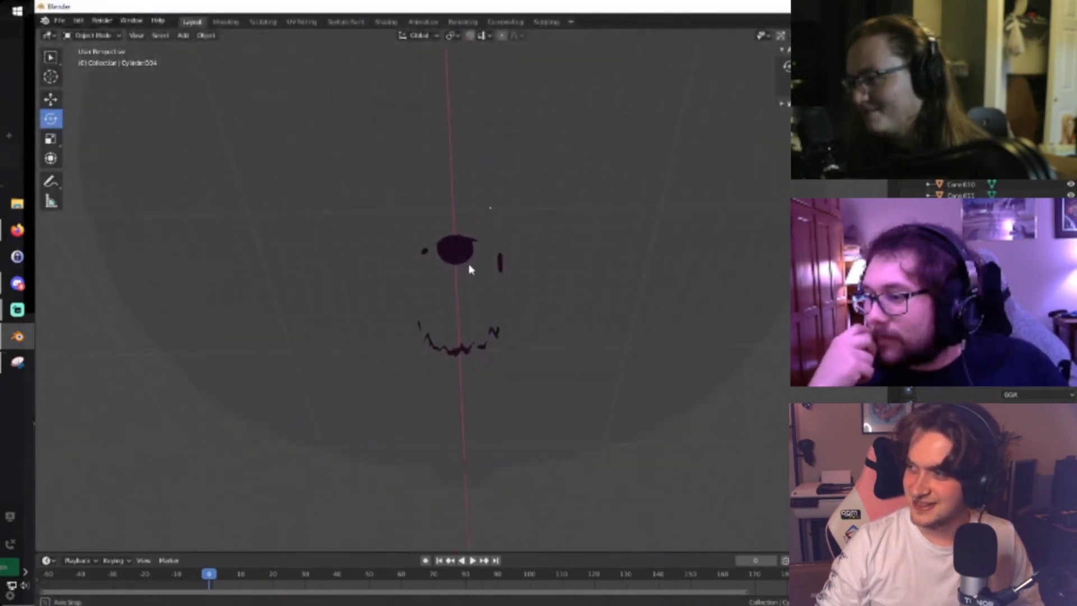
{"action": "middle_click_drag", "start_coordinate": [441, 329], "coordinate": [452, 365]}
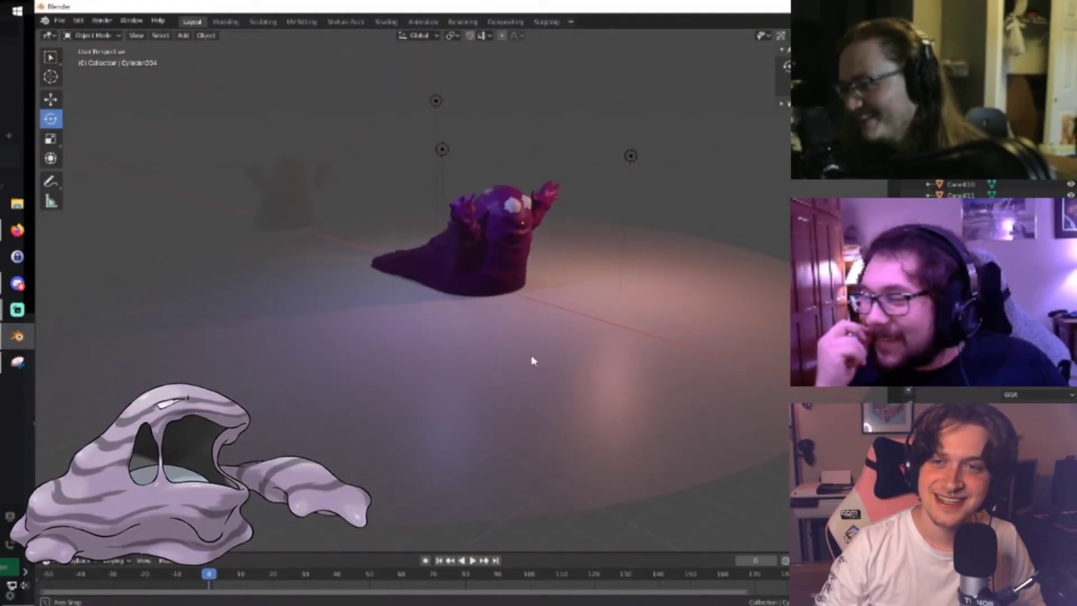
{"action": "mouse_move", "coordinate": [557, 303]}
{"action": "middle_mouse_down"}
{"action": "mouse_move", "coordinate": [574, 286]}
{"action": "mouse_move", "coordinate": [593, 292]}
{"action": "middle_mouse_up"}
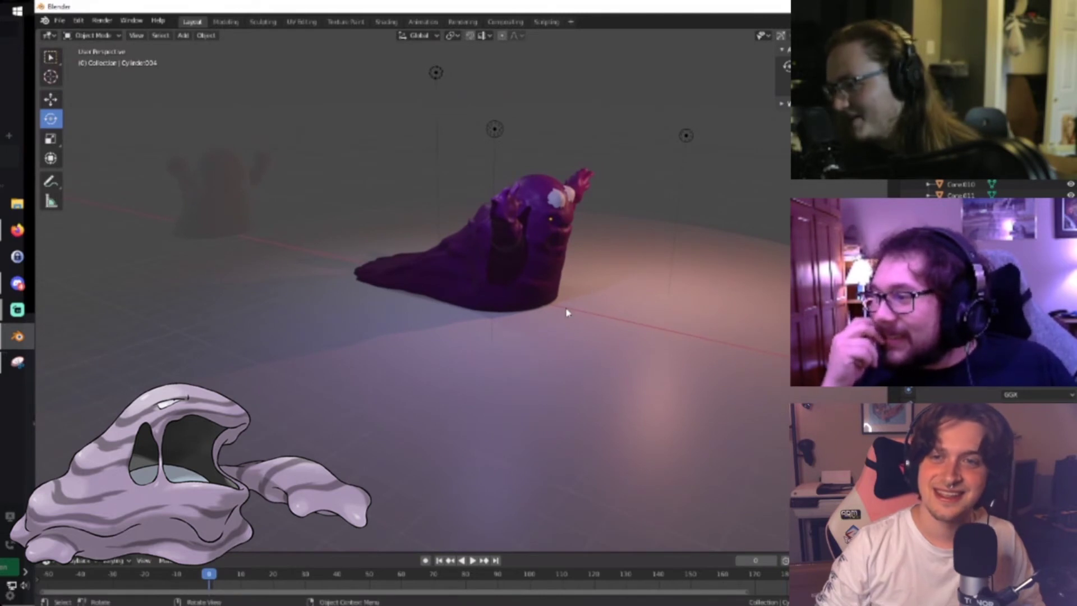
{"action": "left_click", "coordinate": [239, 186]}
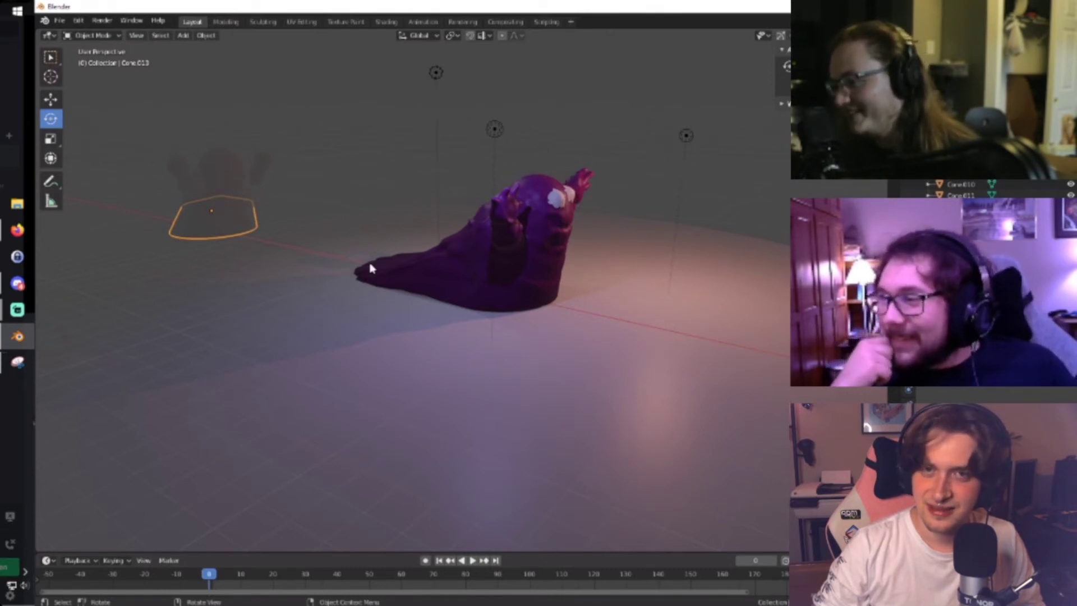
Orbit and zoom around the magenta creature to side and front views.
{"action": "mouse_move", "coordinate": [329, 332]}
{"action": "middle_mouse_down"}
{"action": "mouse_move", "coordinate": [548, 283]}
{"action": "mouse_move", "coordinate": [519, 277]}
{"action": "mouse_move", "coordinate": [513, 243]}
{"action": "middle_mouse_up"}
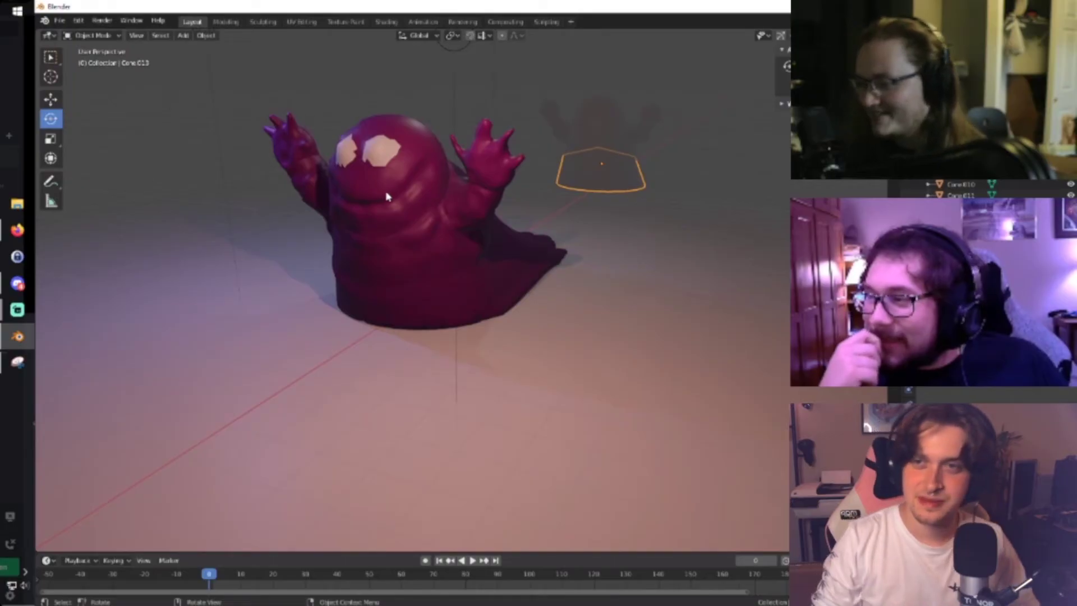
{"action": "scroll", "coordinate": [389, 193], "scroll_direction": "up", "scroll_amount": 3}
{"action": "middle_click_drag", "start_coordinate": [392, 190], "coordinate": [362, 214]}
{"action": "scroll", "coordinate": [504, 268], "scroll_direction": "up", "scroll_amount": 1}
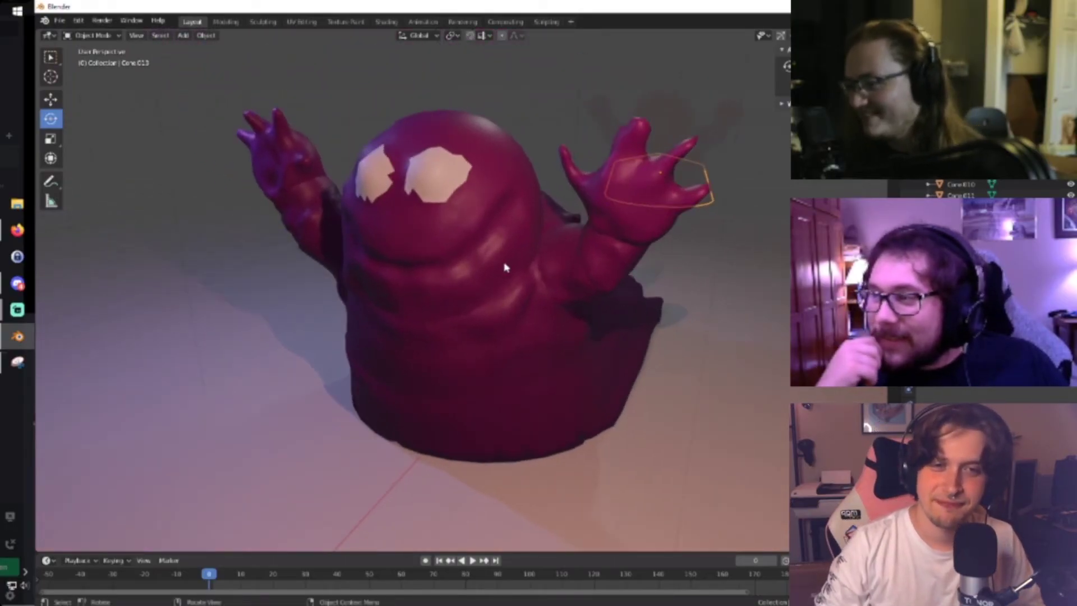
{"action": "mouse_move", "coordinate": [379, 286]}
{"action": "middle_mouse_down"}
{"action": "mouse_move", "coordinate": [473, 281]}
{"action": "mouse_move", "coordinate": [413, 271]}
{"action": "mouse_move", "coordinate": [418, 254]}
{"action": "mouse_move", "coordinate": [144, 240]}
{"action": "mouse_move", "coordinate": [496, 250]}
{"action": "mouse_move", "coordinate": [471, 247]}
{"action": "middle_mouse_up"}
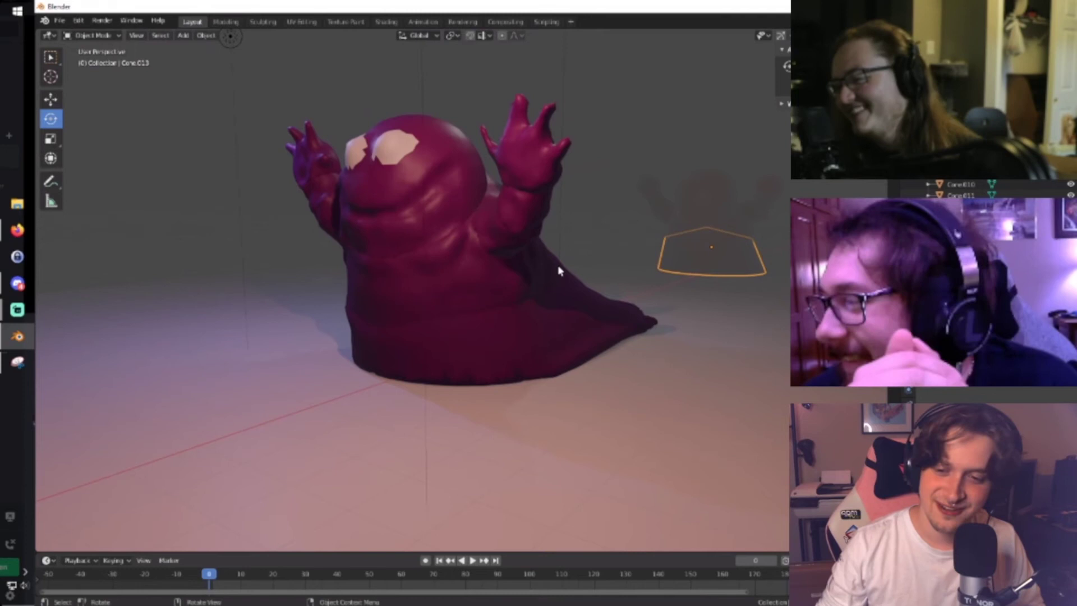
{"action": "mouse_move", "coordinate": [487, 229]}
{"action": "middle_mouse_down"}
{"action": "mouse_move", "coordinate": [668, 320]}
{"action": "mouse_move", "coordinate": [659, 320]}
{"action": "middle_mouse_up"}
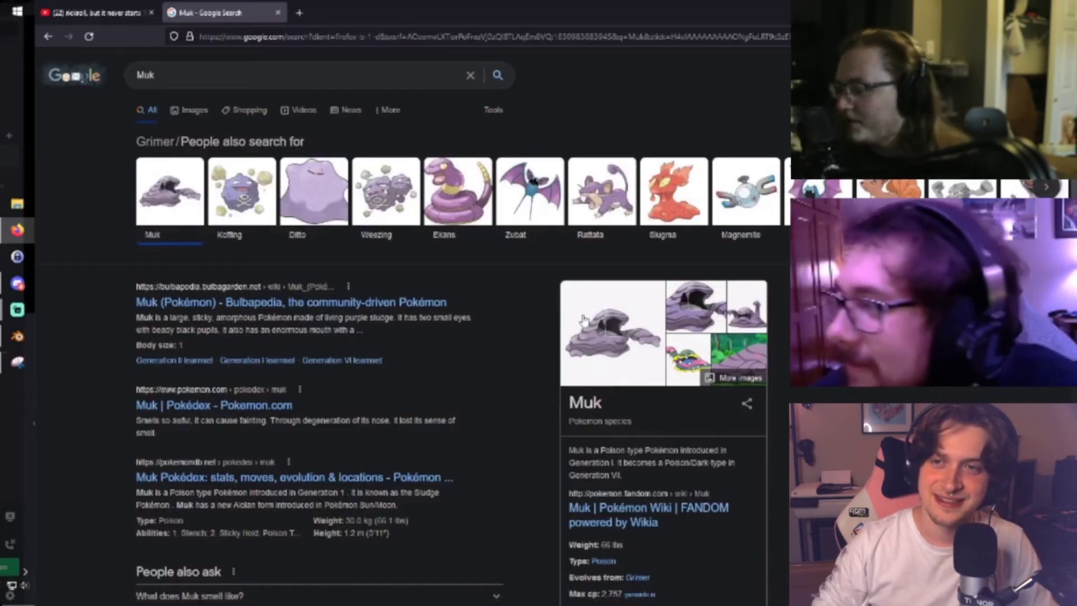
Scroll the Muk search results, then orbit the Blender model to a low frontal view.
{"action": "scroll", "coordinate": [583, 320], "scroll_direction": "down", "scroll_amount": 6}
{"action": "scroll", "coordinate": [561, 281], "scroll_direction": "up", "scroll_amount": 4}
{"action": "scroll", "coordinate": [557, 266], "scroll_direction": "up", "scroll_amount": 2}
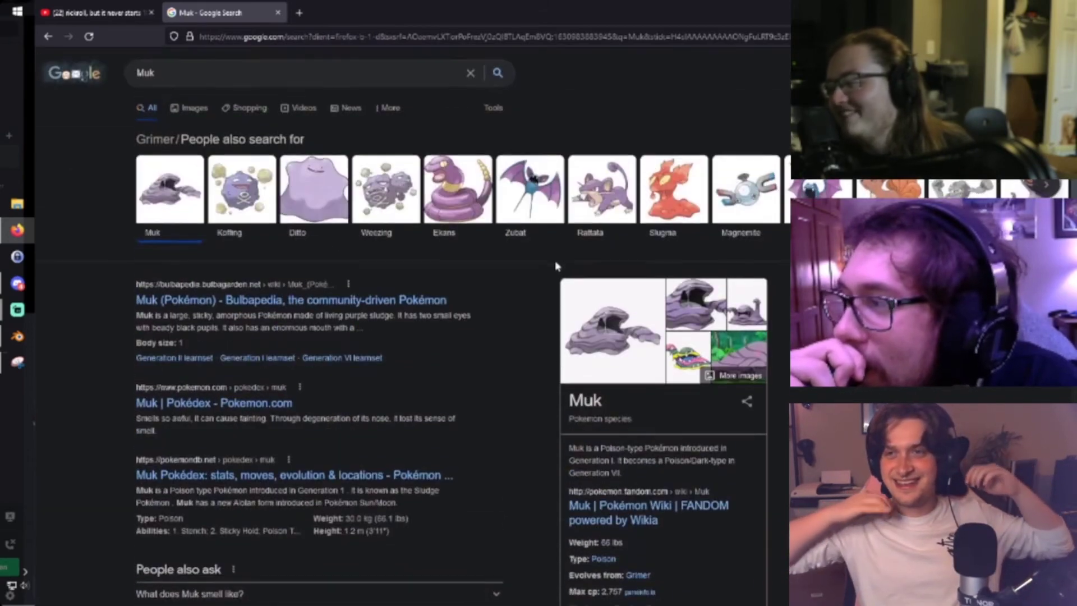
{"action": "scroll", "coordinate": [555, 258], "scroll_direction": "down", "scroll_amount": 8}
{"action": "scroll", "coordinate": [554, 252], "scroll_direction": "up", "scroll_amount": 6}
{"action": "scroll", "coordinate": [554, 253], "scroll_direction": "up", "scroll_amount": 3}
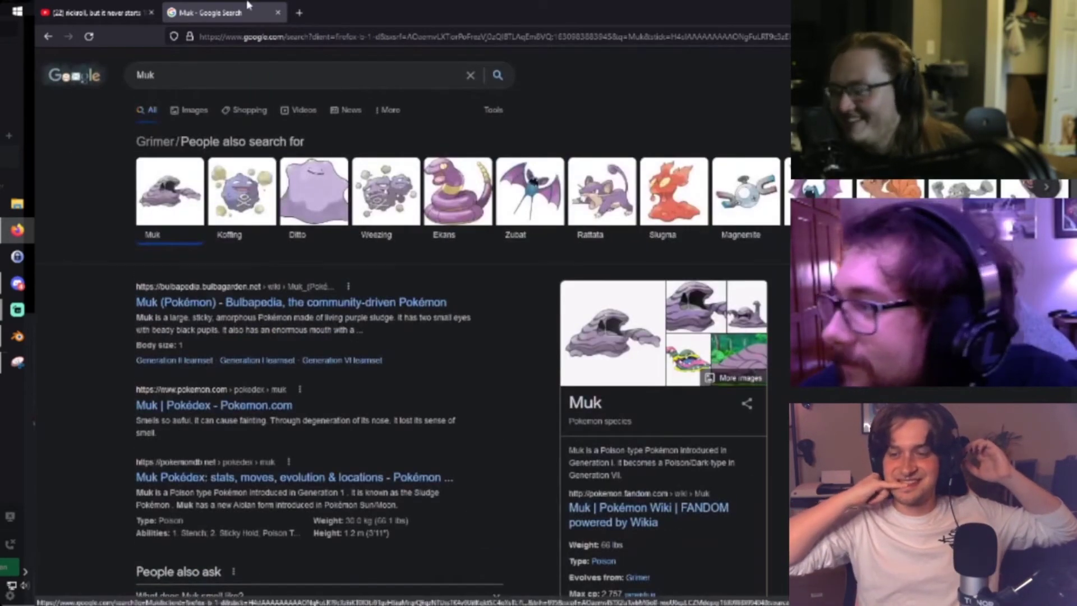
{"action": "key", "text": "alt+Tab"}
{"action": "mouse_move", "coordinate": [487, 48]}
{"action": "middle_mouse_down"}
{"action": "mouse_move", "coordinate": [625, 289]}
{"action": "mouse_move", "coordinate": [690, 269]}
{"action": "mouse_move", "coordinate": [651, 262]}
{"action": "mouse_move", "coordinate": [673, 293]}
{"action": "mouse_move", "coordinate": [397, 281]}
{"action": "mouse_move", "coordinate": [501, 291]}
{"action": "mouse_move", "coordinate": [468, 324]}
{"action": "middle_mouse_up"}
Bring the Discord call forward and watch the fellow streamer's Blender screen full size.
{"action": "key", "text": "alt+Tab"}
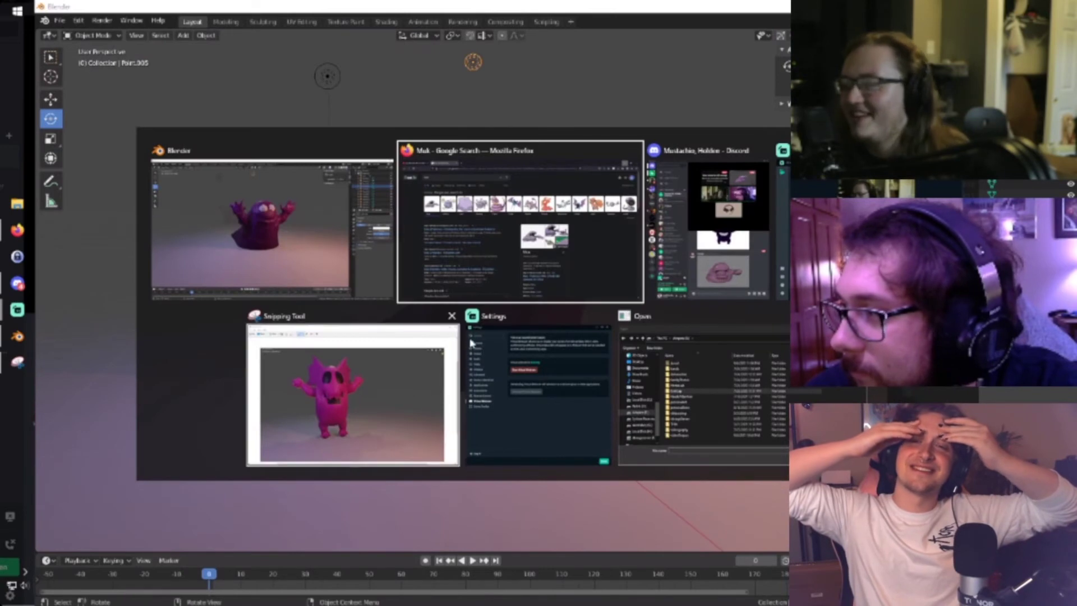
{"action": "left_click", "coordinate": [723, 236]}
{"action": "double_click", "coordinate": [239, 81]}
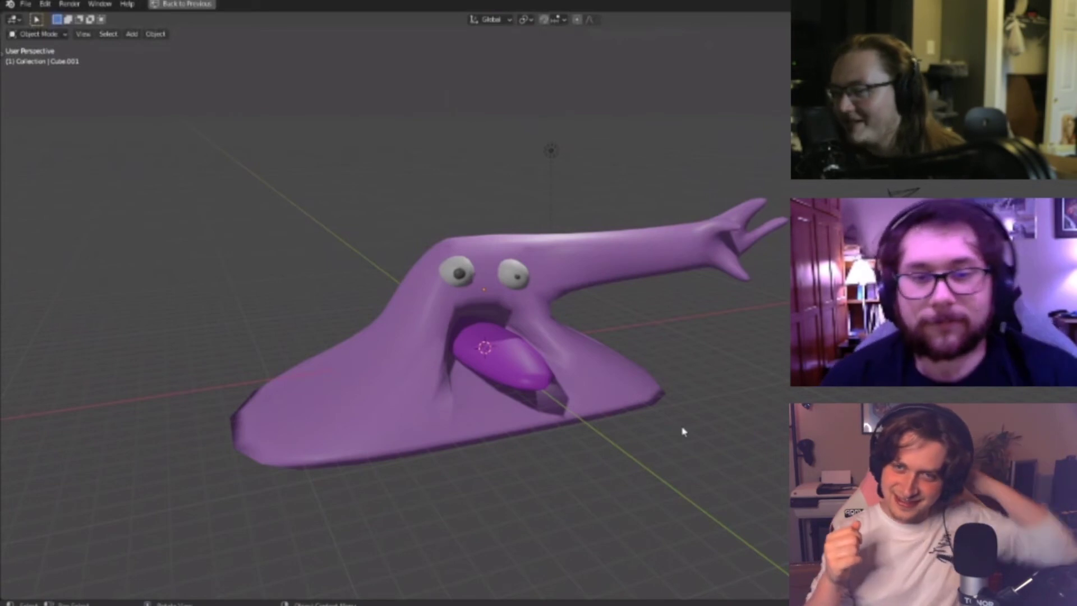
{"action": "mouse_move", "coordinate": [544, 425]}
{"action": "middle_mouse_down"}
{"action": "mouse_move", "coordinate": [492, 409]}
{"action": "mouse_move", "coordinate": [594, 414]}
{"action": "middle_mouse_up"}
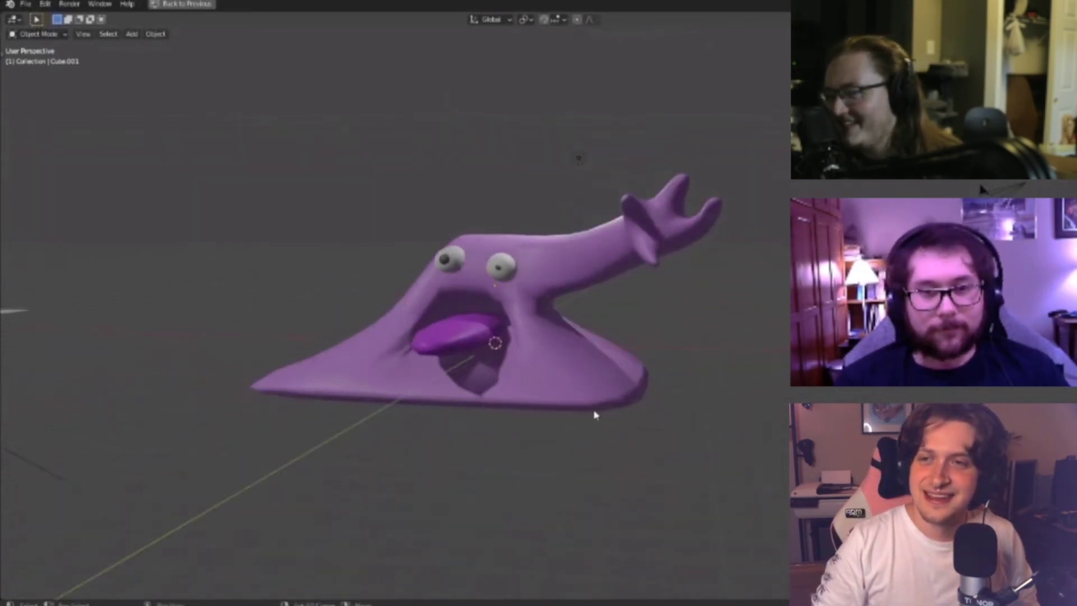
{"action": "scroll", "coordinate": [630, 380], "scroll_direction": "up", "scroll_amount": 2}
{"action": "scroll", "coordinate": [628, 374], "scroll_direction": "up", "scroll_amount": 3}
{"action": "scroll", "coordinate": [628, 374], "scroll_direction": "down", "scroll_amount": 4}
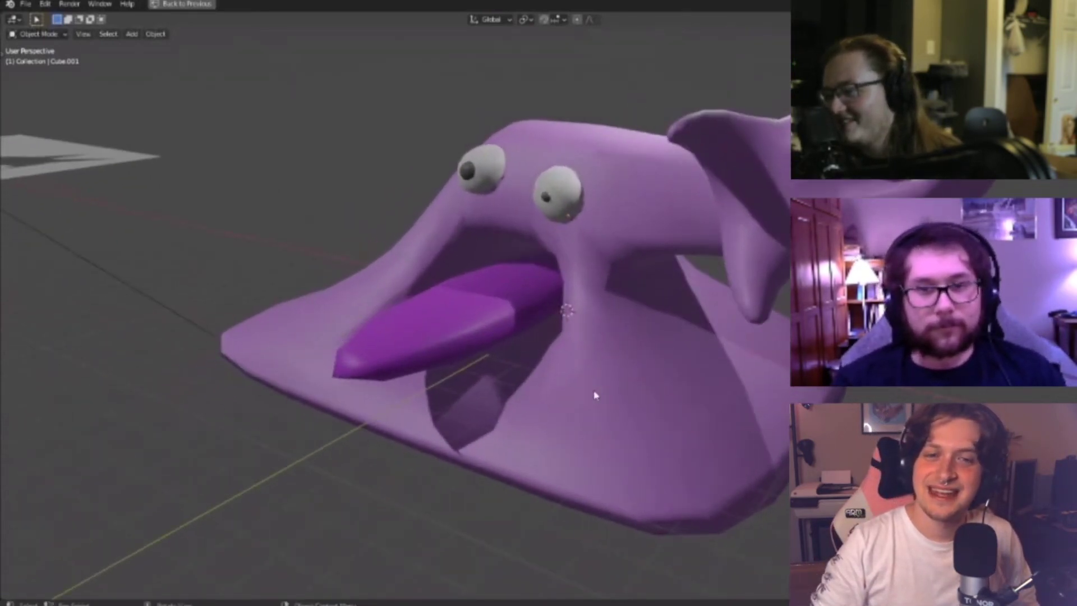
{"action": "scroll", "coordinate": [593, 391], "scroll_direction": "down", "scroll_amount": 2}
{"action": "scroll", "coordinate": [598, 391], "scroll_direction": "up", "scroll_amount": 1}
{"action": "mouse_move", "coordinate": [631, 411]}
{"action": "middle_mouse_down"}
{"action": "mouse_move", "coordinate": [759, 380]}
{"action": "mouse_move", "coordinate": [668, 355]}
{"action": "mouse_move", "coordinate": [629, 376]}
{"action": "mouse_move", "coordinate": [648, 289]}
{"action": "mouse_move", "coordinate": [644, 315]}
{"action": "mouse_move", "coordinate": [620, 307]}
{"action": "middle_mouse_up"}
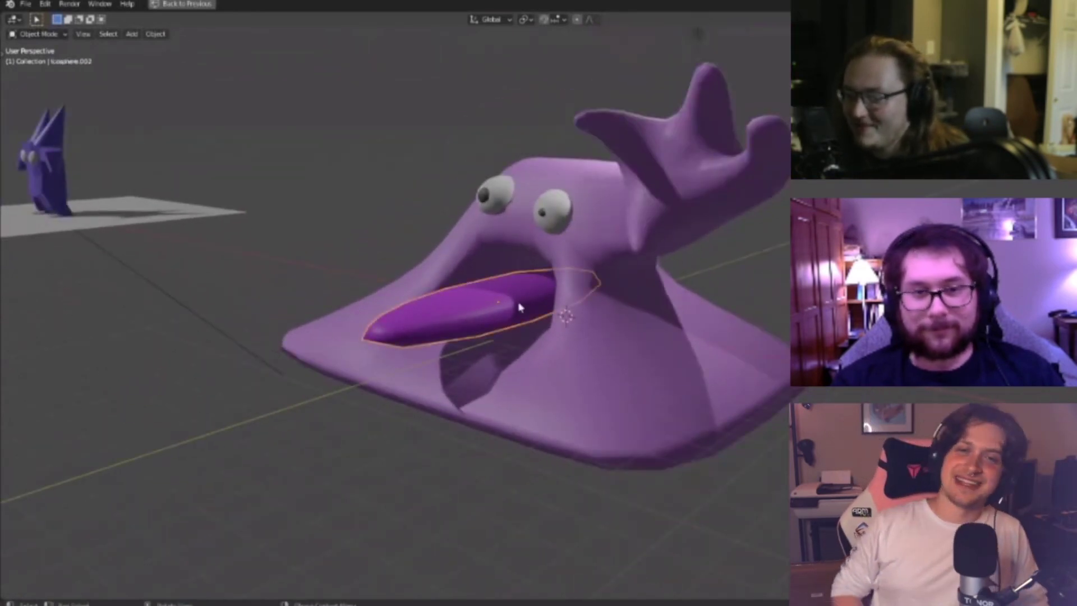
{"action": "key", "text": "h"}
{"action": "middle_click_drag", "start_coordinate": [621, 316], "coordinate": [667, 309]}
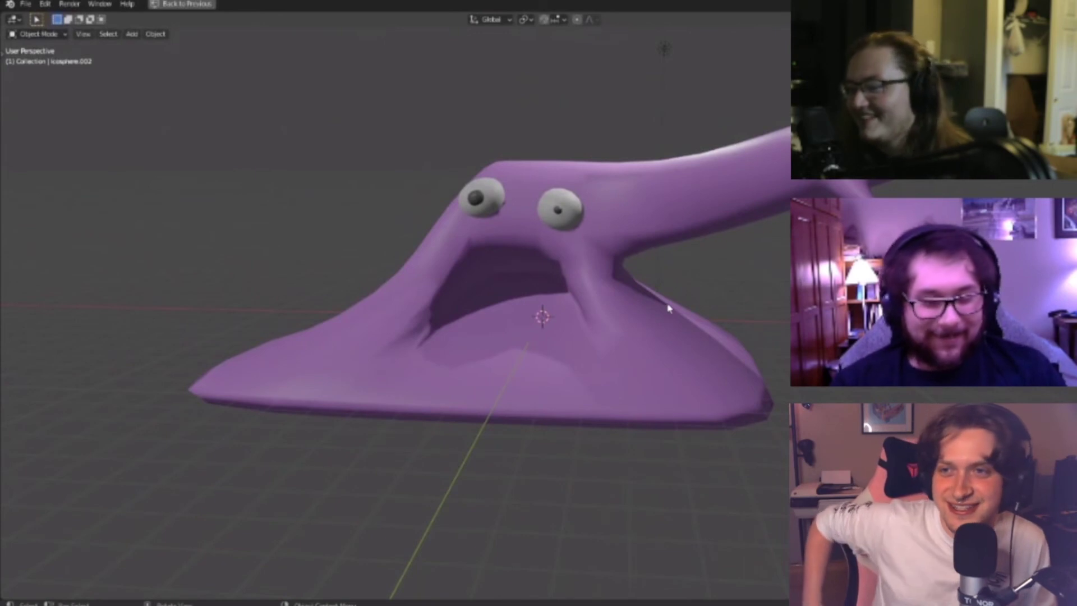
{"action": "key", "text": "alt+h"}
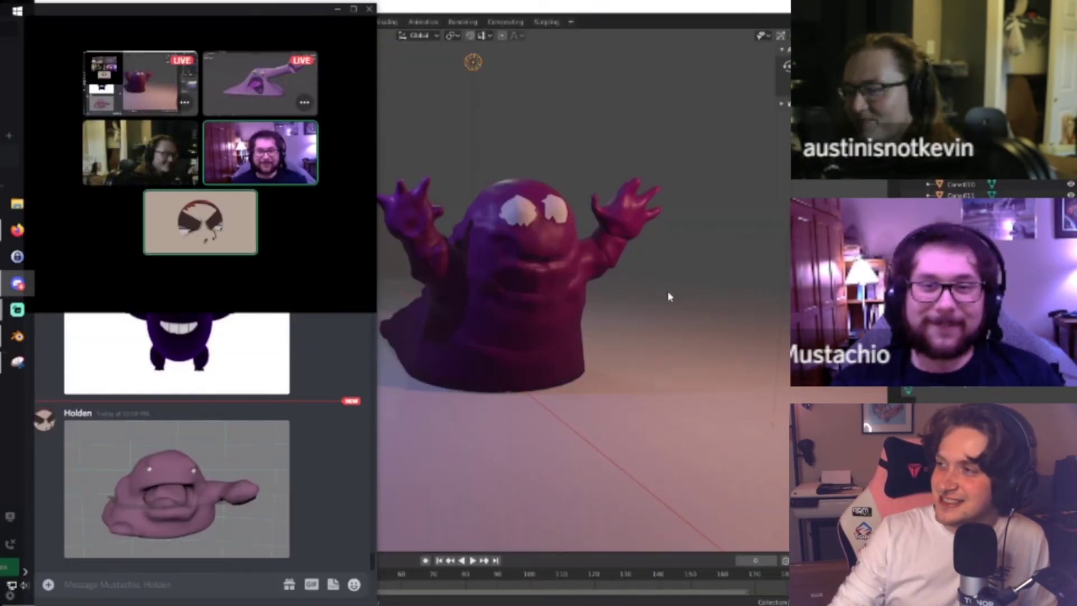
Dismiss the Discord call overlay and orbit to a low side view of the model.
{"action": "left_click", "coordinate": [667, 282]}
{"action": "mouse_move", "coordinate": [608, 260]}
{"action": "middle_mouse_down"}
{"action": "mouse_move", "coordinate": [236, 266]}
{"action": "mouse_move", "coordinate": [414, 305]}
{"action": "mouse_move", "coordinate": [298, 306]}
{"action": "mouse_move", "coordinate": [383, 310]}
{"action": "middle_mouse_up"}
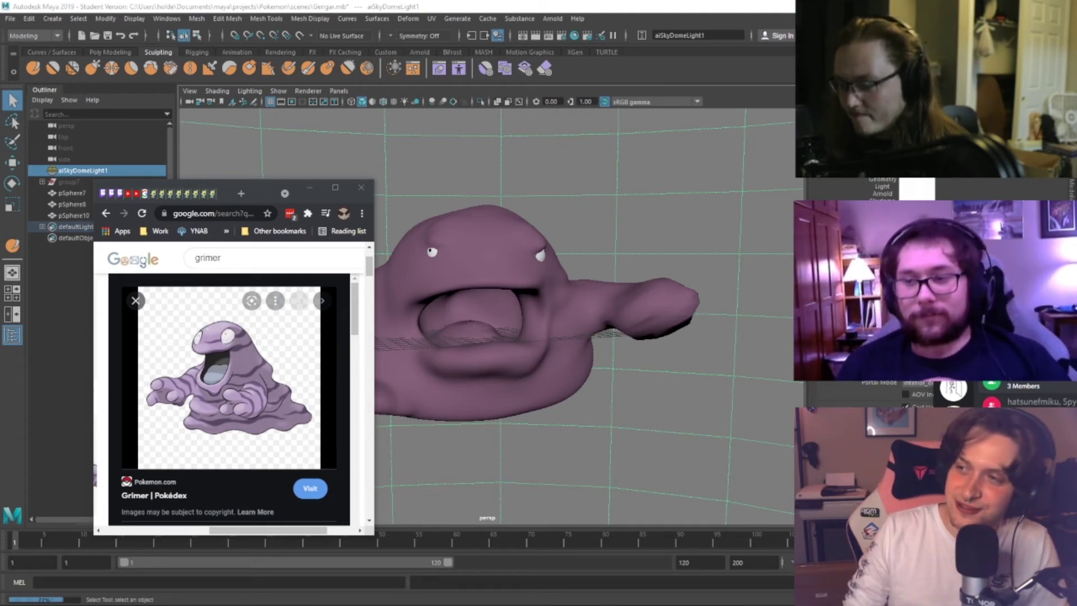
Open a new blank tab in the Chrome window beside the Maya Grimer model.
{"action": "key", "text": "ctrl+t"}
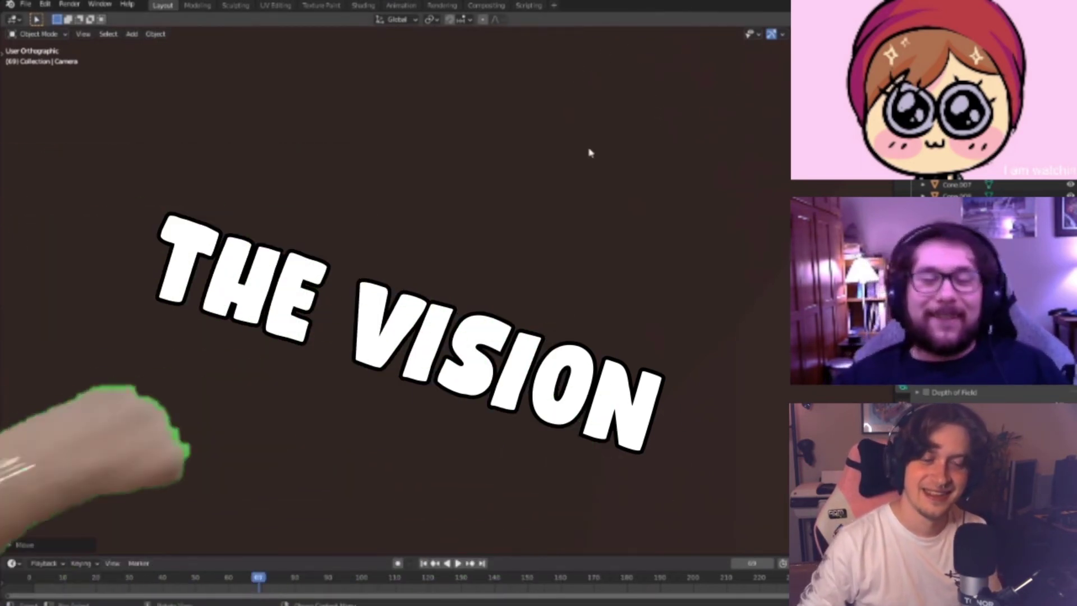
Look at the island diorama through the scene camera and adjust the zoom.
{"action": "scroll", "coordinate": [490, 197], "scroll_direction": "down", "scroll_amount": 3}
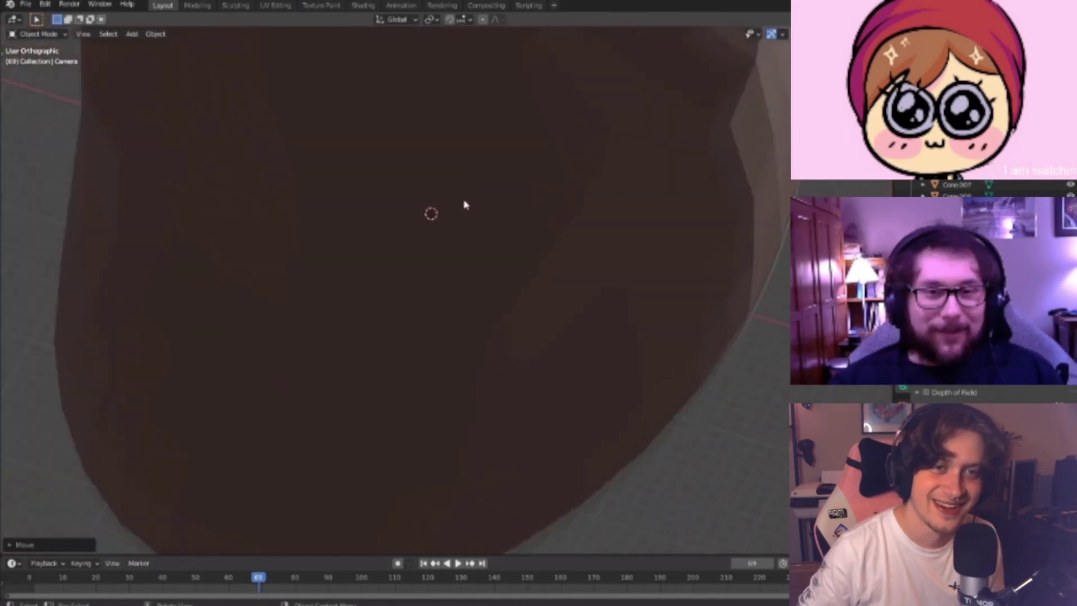
{"action": "scroll", "coordinate": [464, 204], "scroll_direction": "down", "scroll_amount": 4}
{"action": "key", "text": "KP_0"}
{"action": "scroll", "coordinate": [582, 339], "scroll_direction": "up", "scroll_amount": 2}
{"action": "scroll", "coordinate": [581, 338], "scroll_direction": "down", "scroll_amount": 2}
{"action": "scroll", "coordinate": [582, 338], "scroll_direction": "down", "scroll_amount": 1}
{"action": "scroll", "coordinate": [600, 359], "scroll_direction": "down", "scroll_amount": 3}
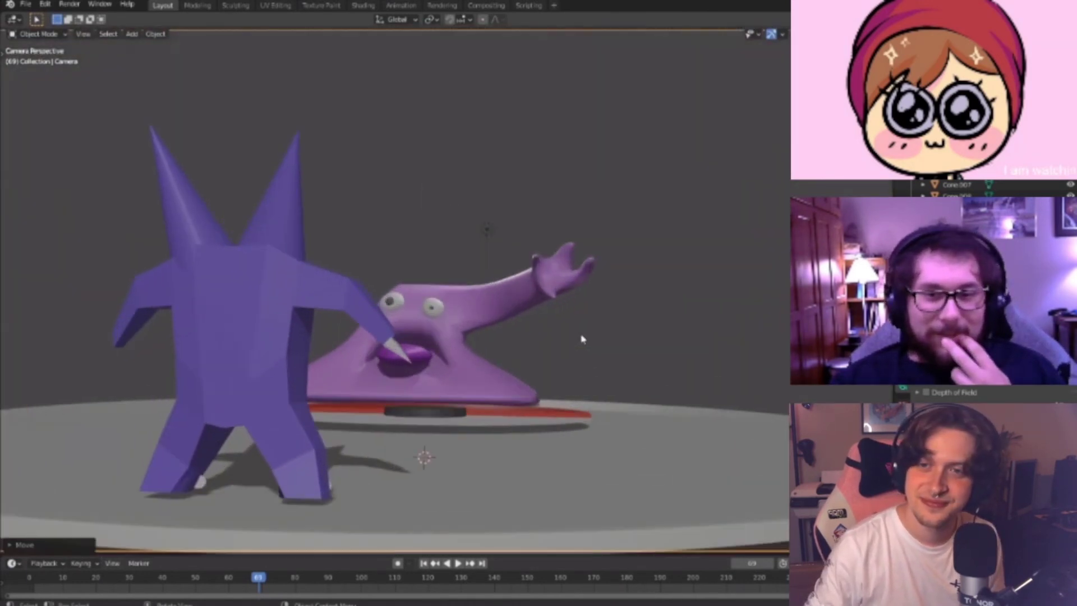
{"action": "scroll", "coordinate": [619, 380], "scroll_direction": "down", "scroll_amount": 2}
Orbit around the floating island, viewing it sideways and from directly above the disc.
{"action": "mouse_move", "coordinate": [640, 378]}
{"action": "middle_mouse_down"}
{"action": "mouse_move", "coordinate": [631, 366]}
{"action": "mouse_move", "coordinate": [565, 383]}
{"action": "mouse_move", "coordinate": [598, 334]}
{"action": "mouse_move", "coordinate": [517, 315]}
{"action": "mouse_move", "coordinate": [654, 254]}
{"action": "mouse_move", "coordinate": [712, 305]}
{"action": "mouse_move", "coordinate": [620, 264]}
{"action": "mouse_move", "coordinate": [497, 280]}
{"action": "mouse_move", "coordinate": [493, 302]}
{"action": "mouse_move", "coordinate": [548, 258]}
{"action": "middle_mouse_up"}
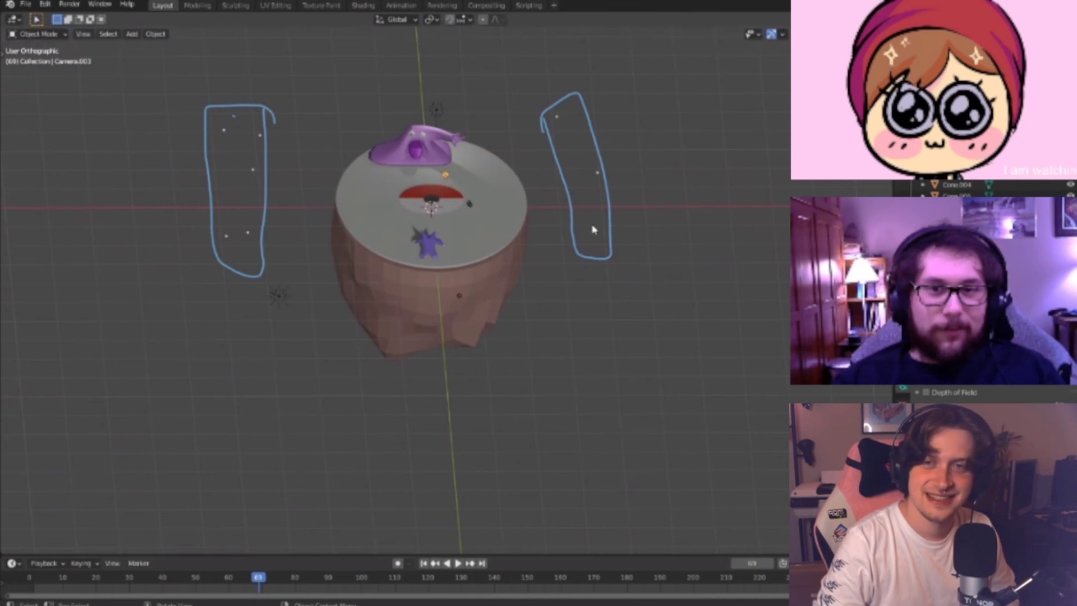
{"action": "middle_click_drag", "start_coordinate": [576, 162], "coordinate": [481, 240]}
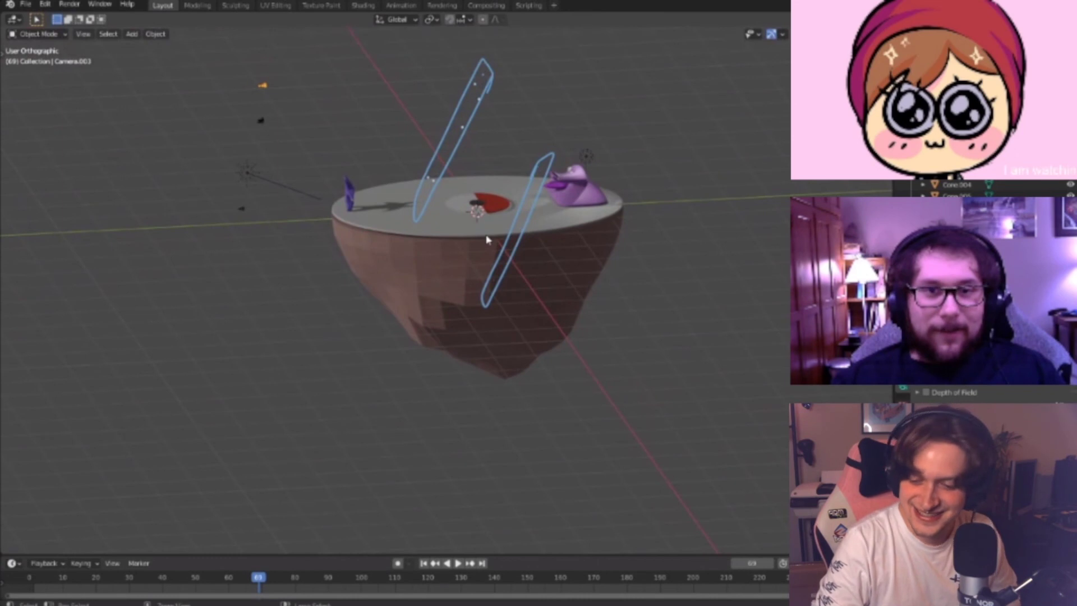
{"action": "middle_click_drag", "start_coordinate": [487, 240], "coordinate": [589, 240]}
{"action": "scroll", "coordinate": [589, 240], "scroll_direction": "up", "scroll_amount": 4}
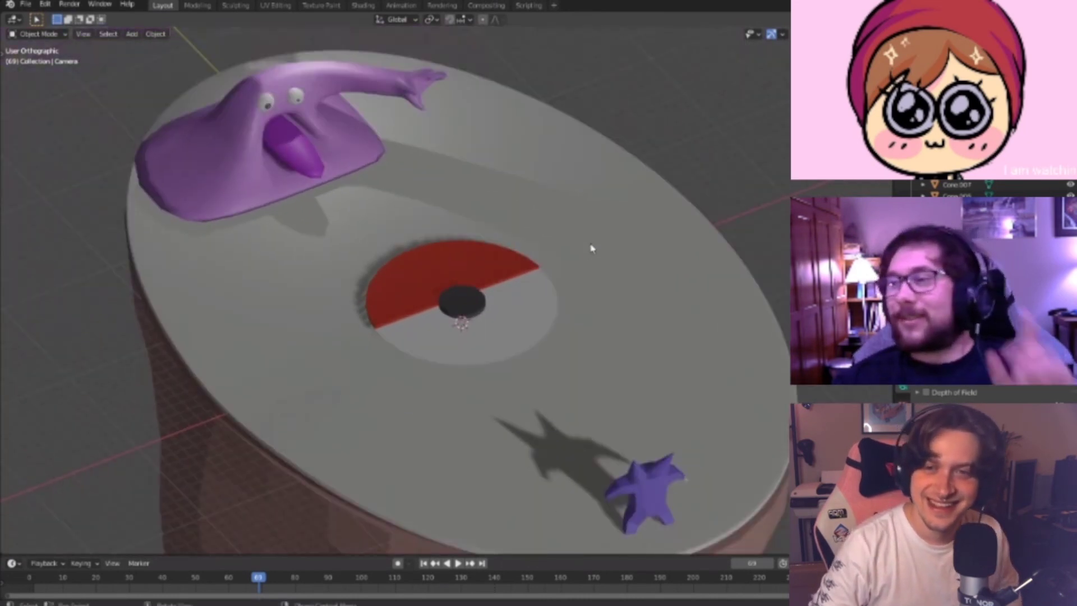
{"action": "mouse_move", "coordinate": [499, 168]}
{"action": "middle_mouse_down"}
{"action": "mouse_move", "coordinate": [529, 355]}
{"action": "mouse_move", "coordinate": [498, 259]}
{"action": "mouse_move", "coordinate": [533, 428]}
{"action": "mouse_move", "coordinate": [519, 452]}
{"action": "mouse_move", "coordinate": [447, 437]}
{"action": "middle_mouse_up"}
{"action": "scroll", "coordinate": [514, 315], "scroll_direction": "up", "scroll_amount": 2}
{"action": "scroll", "coordinate": [501, 325], "scroll_direction": "up", "scroll_amount": 1}
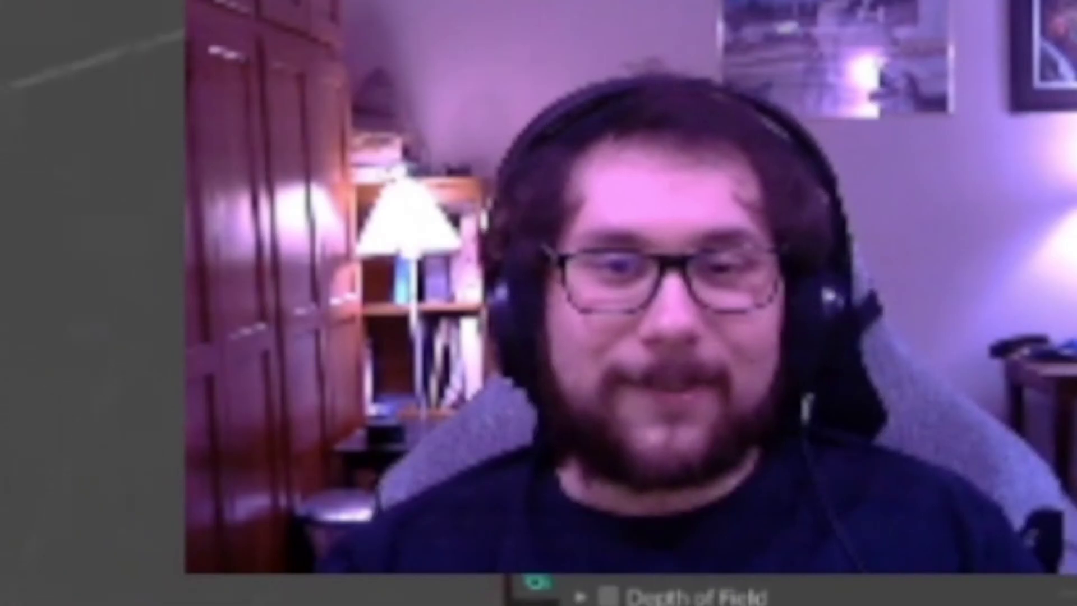
{"action": "mouse_move", "coordinate": [657, 259]}
{"action": "middle_mouse_down"}
{"action": "mouse_move", "coordinate": [418, 399]}
{"action": "mouse_move", "coordinate": [344, 335]}
{"action": "middle_mouse_up"}
{"action": "scroll", "coordinate": [418, 399], "scroll_direction": "down", "scroll_amount": 5}
Return to the scene camera view and zoom to frame the whole diorama.
{"action": "key", "text": "KP_0"}
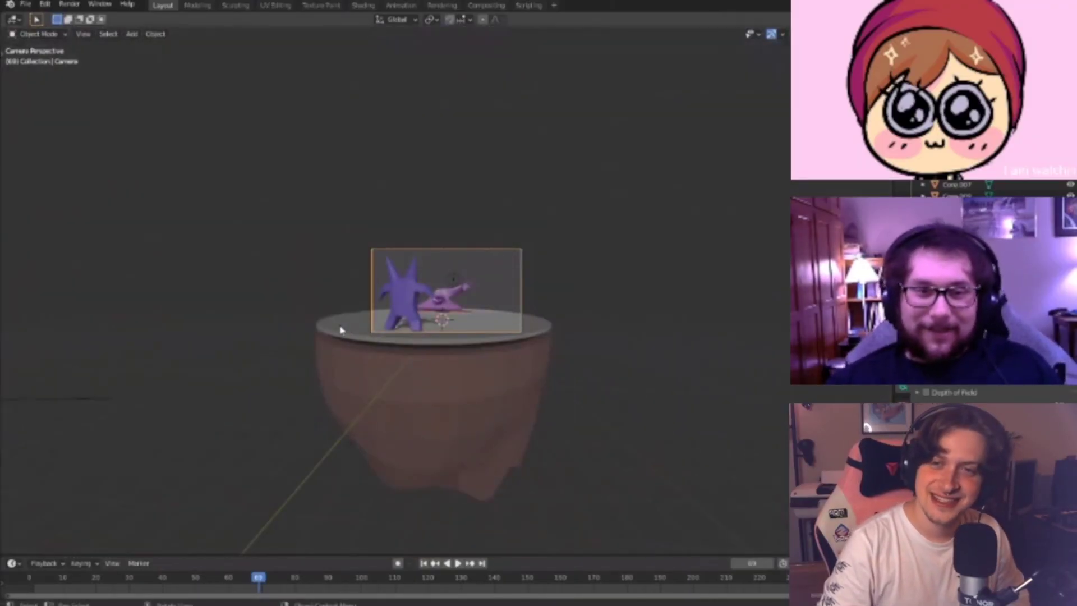
{"action": "scroll", "coordinate": [506, 436], "scroll_direction": "up", "scroll_amount": 5}
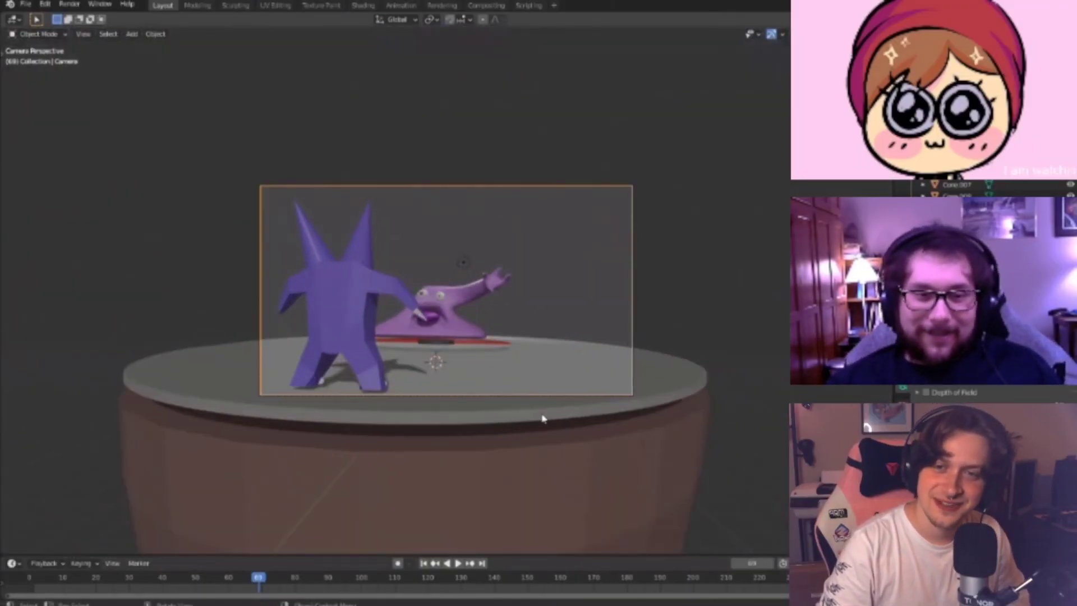
{"action": "scroll", "coordinate": [484, 372], "scroll_direction": "up", "scroll_amount": 1}
{"action": "scroll", "coordinate": [425, 326], "scroll_direction": "up", "scroll_amount": 1}
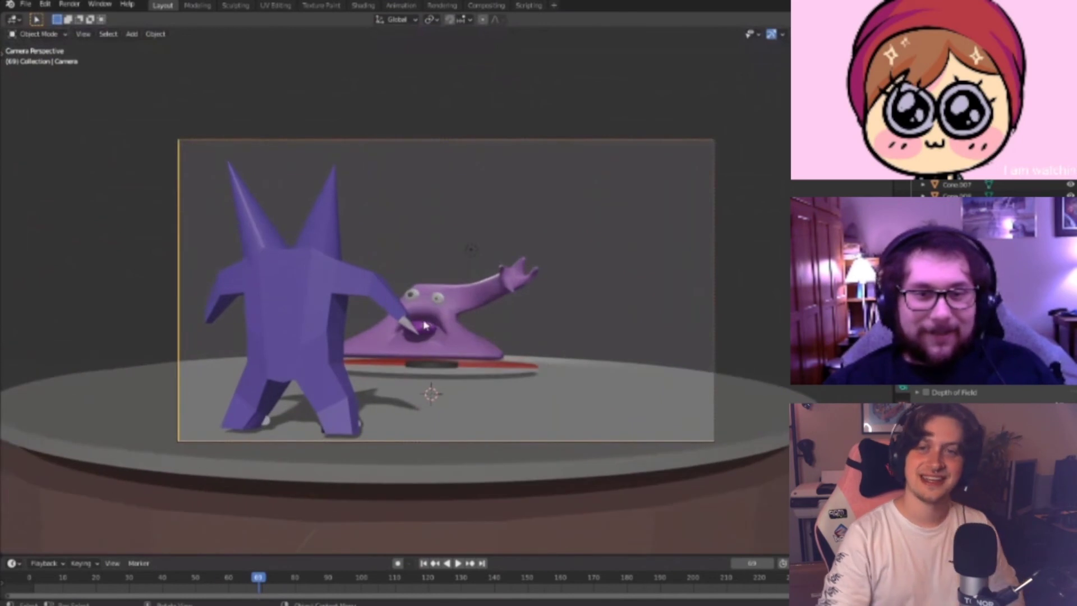
{"action": "scroll", "coordinate": [681, 367], "scroll_direction": "down", "scroll_amount": 1}
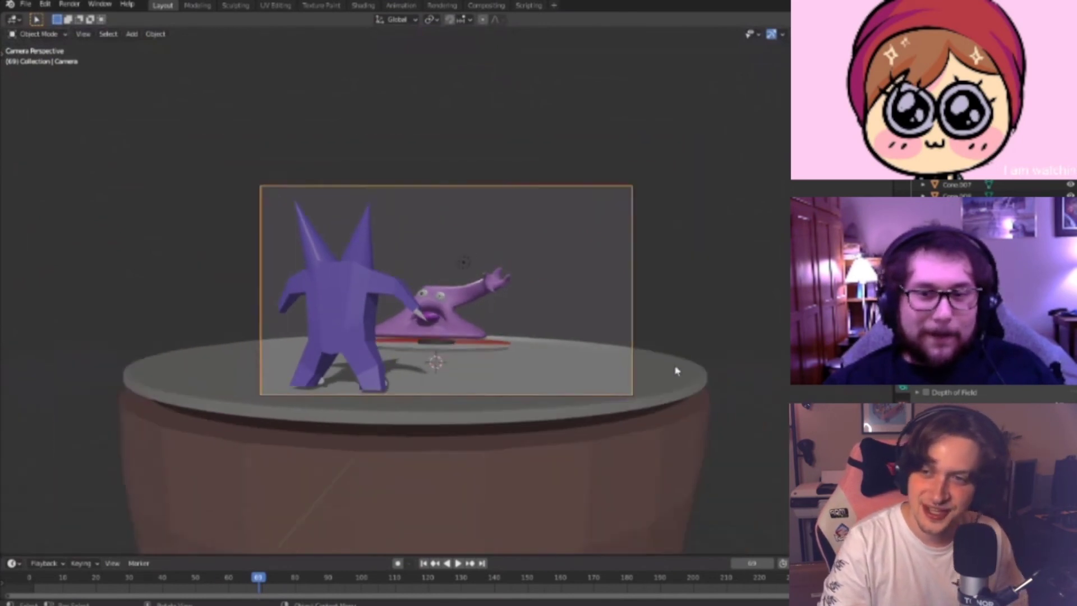
{"action": "scroll", "coordinate": [661, 387], "scroll_direction": "down", "scroll_amount": 2}
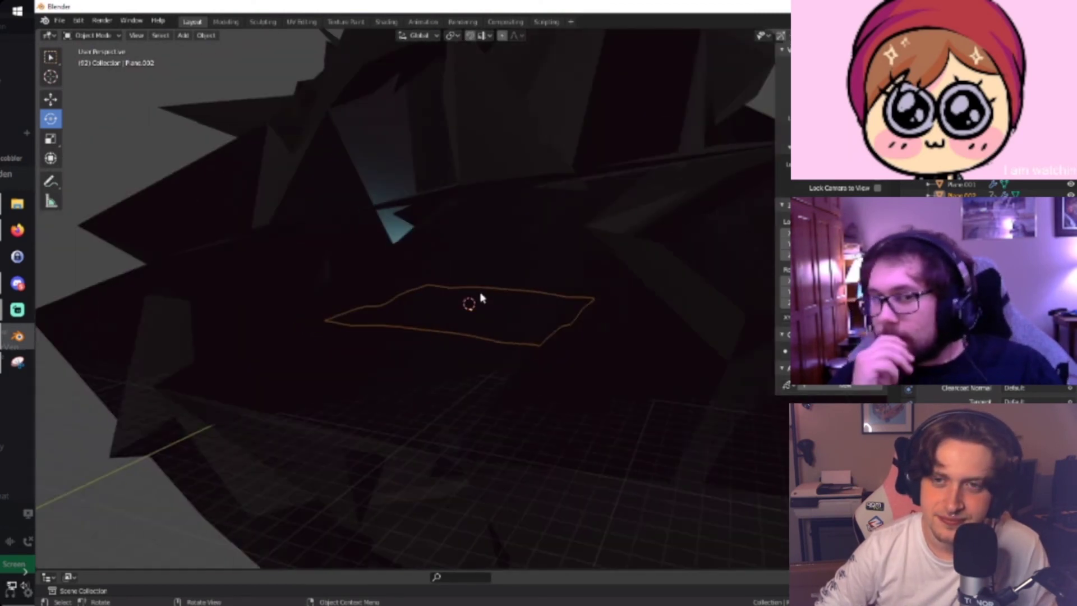
Deselect the plane and return to the camera's view of the arena pedestals.
{"action": "middle_click_drag", "start_coordinate": [474, 305], "coordinate": [551, 319]}
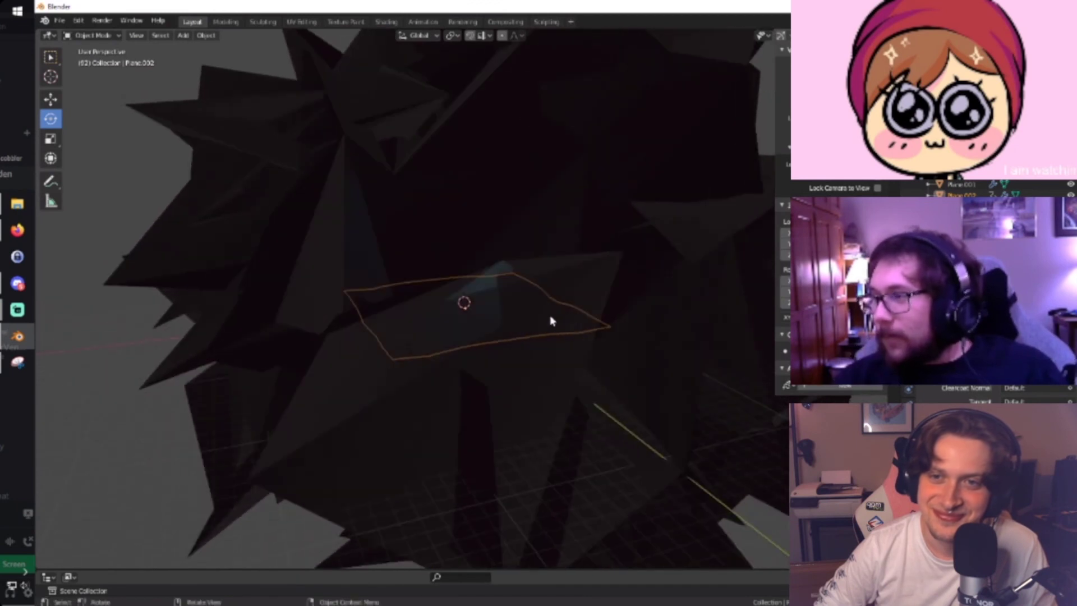
{"action": "scroll", "coordinate": [553, 321], "scroll_direction": "down", "scroll_amount": 3}
{"action": "left_click", "coordinate": [724, 315]}
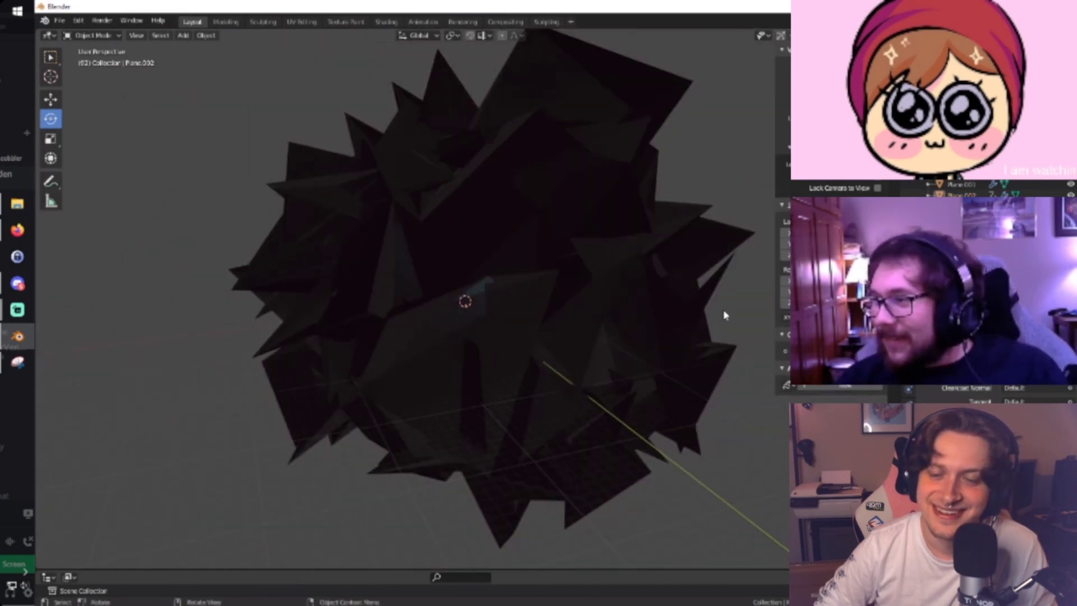
{"action": "key", "text": "KP_0"}
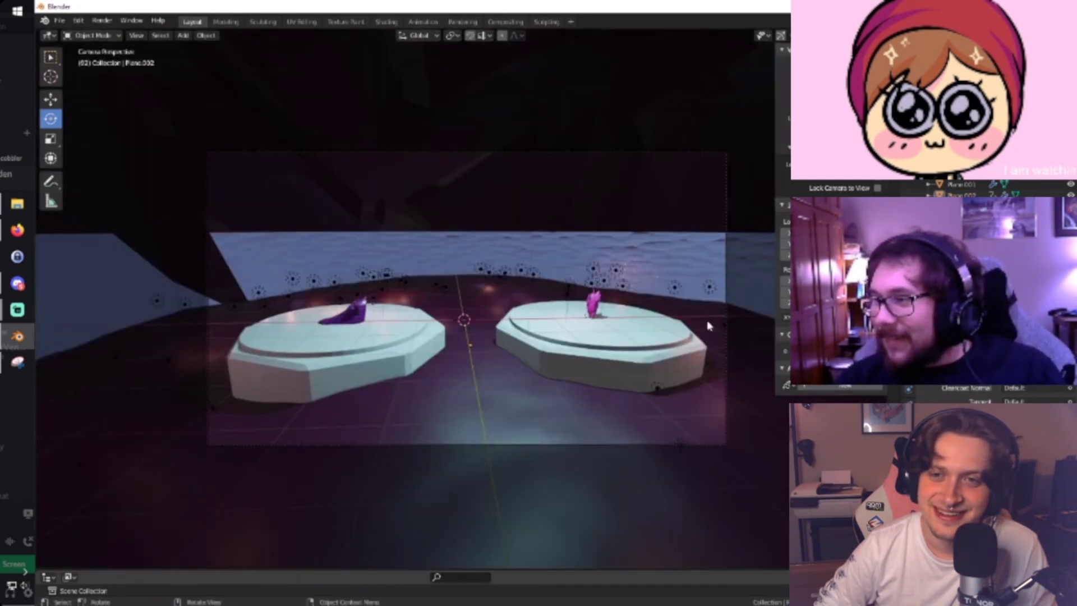
{"action": "scroll", "coordinate": [666, 359], "scroll_direction": "up", "scroll_amount": 1}
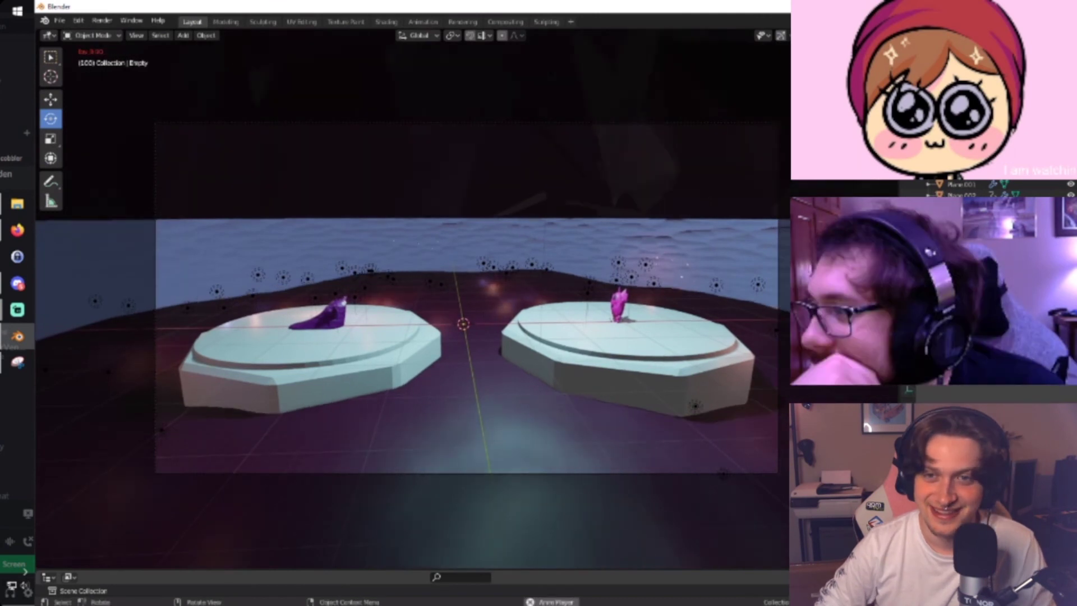
Play the animation and turn the pedestal Empty around the Z axis.
{"action": "key", "text": "space"}
{"action": "key", "text": "r"}
{"action": "key", "text": "z"}
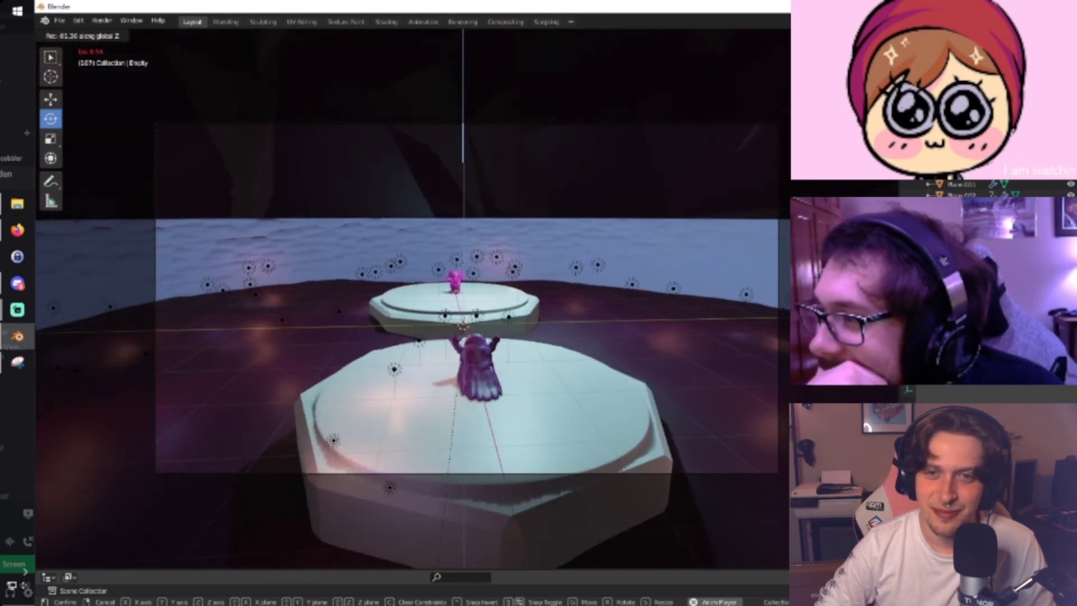
{"action": "key", "text": "Return"}
Inspect the arena wall, then start another Z rotation of the Empty before switching to Discord.
{"action": "mouse_move", "coordinate": [337, 314]}
{"action": "middle_mouse_down"}
{"action": "mouse_move", "coordinate": [240, 312]}
{"action": "mouse_move", "coordinate": [492, 242]}
{"action": "mouse_move", "coordinate": [425, 293]}
{"action": "mouse_move", "coordinate": [617, 291]}
{"action": "mouse_move", "coordinate": [776, 315]}
{"action": "mouse_move", "coordinate": [145, 342]}
{"action": "middle_mouse_up"}
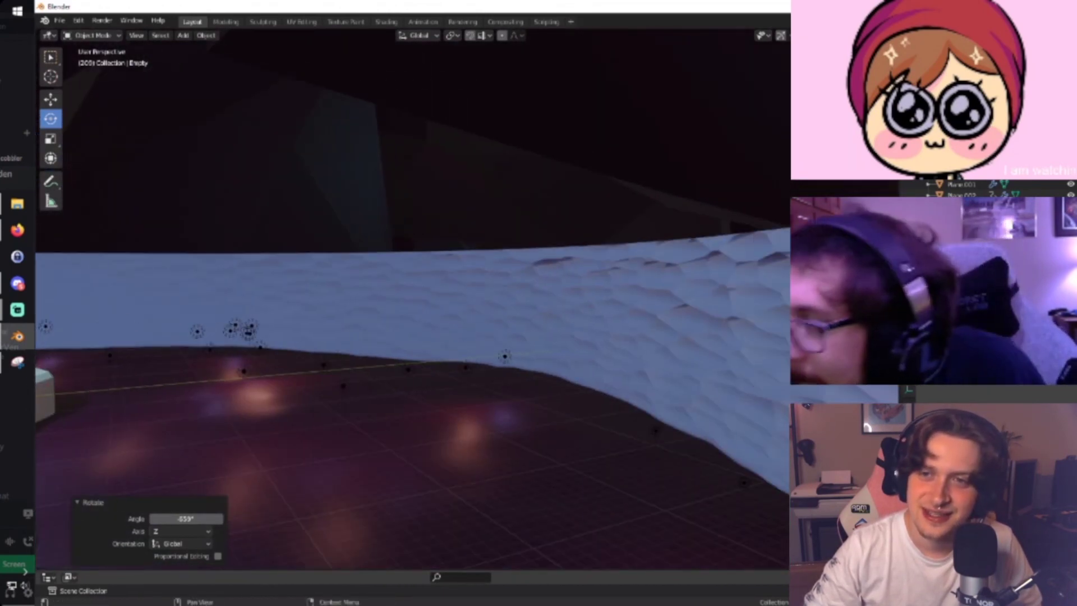
{"action": "mouse_move", "coordinate": [841, 387]}
{"action": "middle_mouse_down"}
{"action": "mouse_move", "coordinate": [629, 337]}
{"action": "mouse_move", "coordinate": [640, 351]}
{"action": "mouse_move", "coordinate": [690, 348]}
{"action": "mouse_move", "coordinate": [643, 340]}
{"action": "middle_mouse_up"}
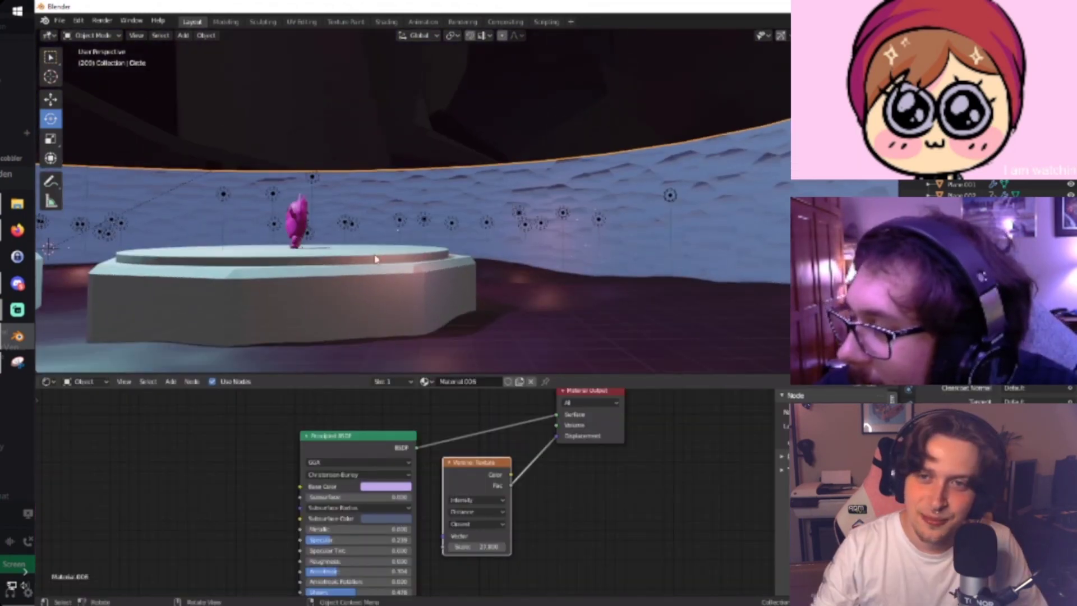
{"action": "key", "text": "KP_0"}
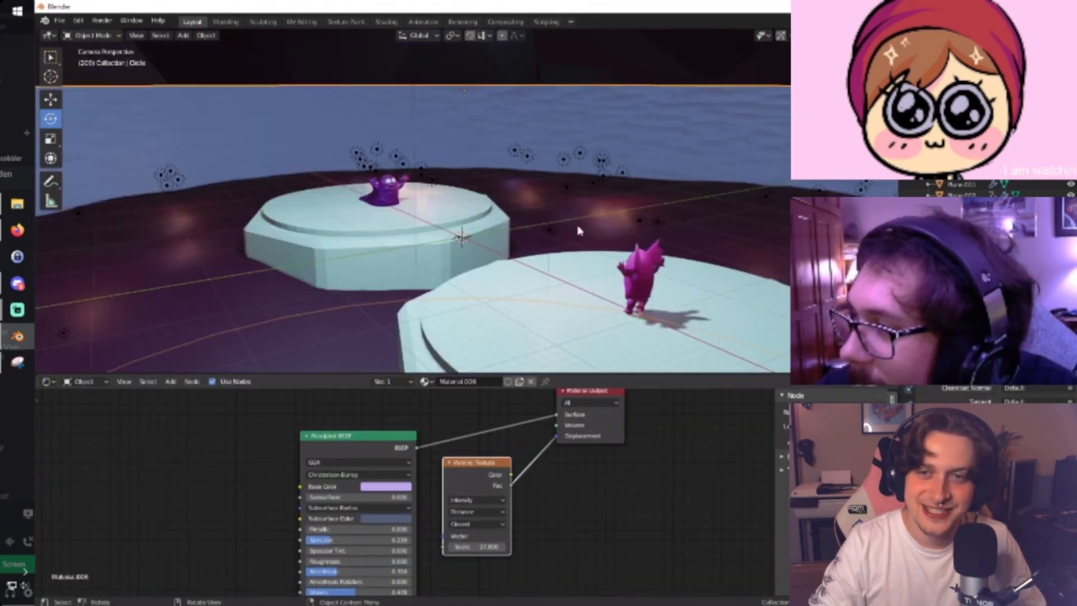
{"action": "scroll", "coordinate": [603, 187], "scroll_direction": "down", "scroll_amount": 3}
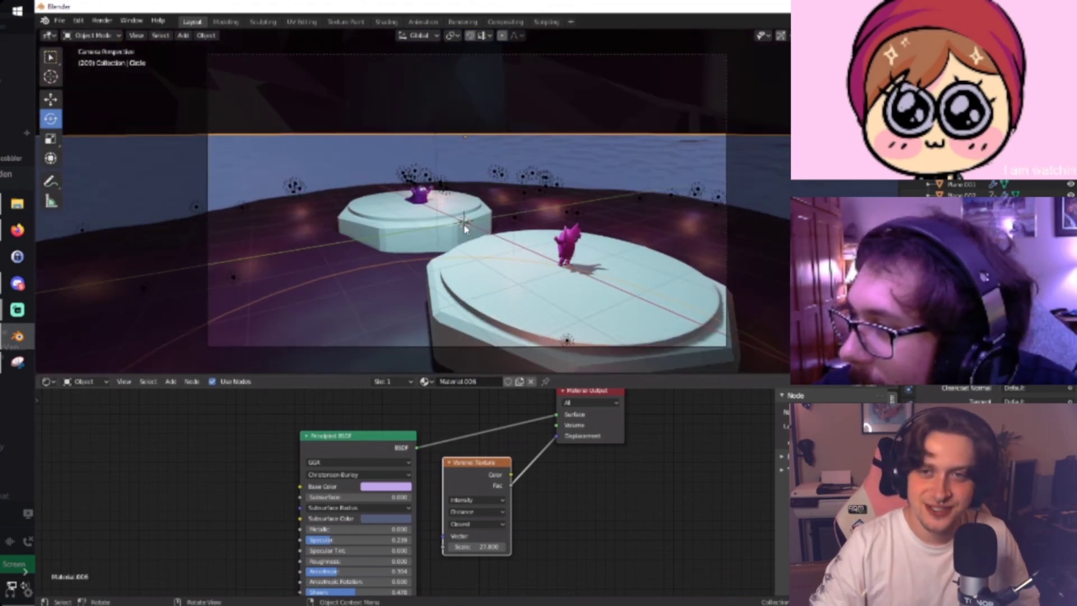
{"action": "left_click", "coordinate": [465, 227]}
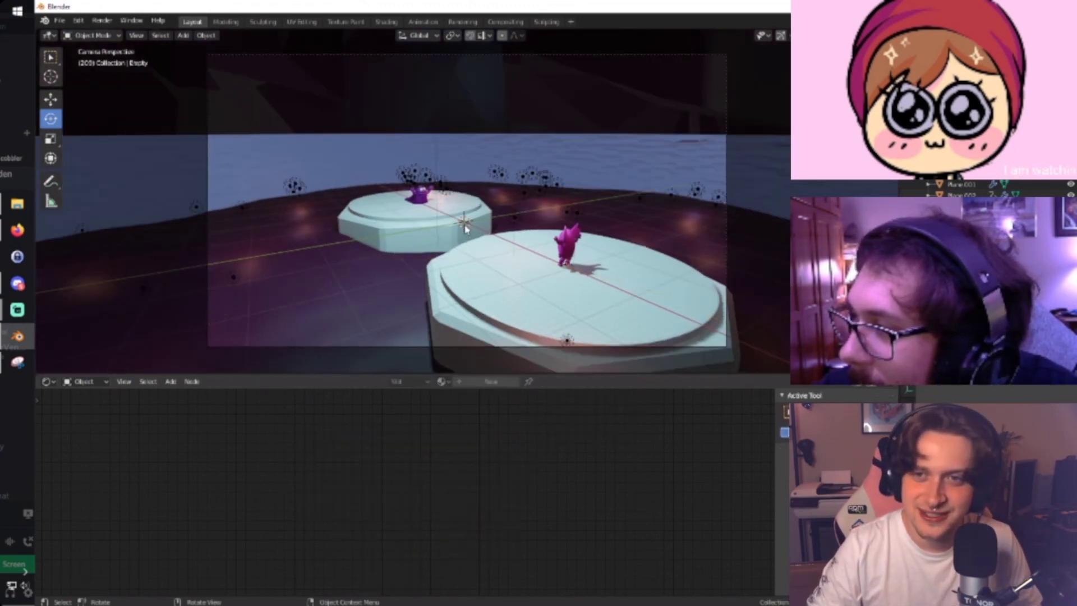
{"action": "key", "text": "r"}
{"action": "key", "text": "z"}
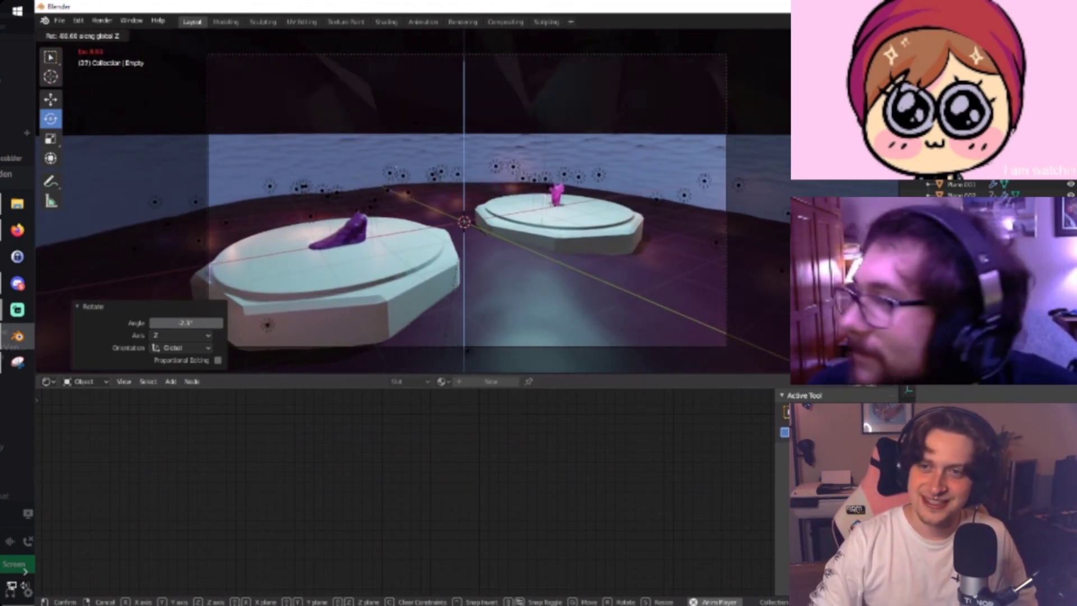
{"action": "key", "text": "alt+Tab"}
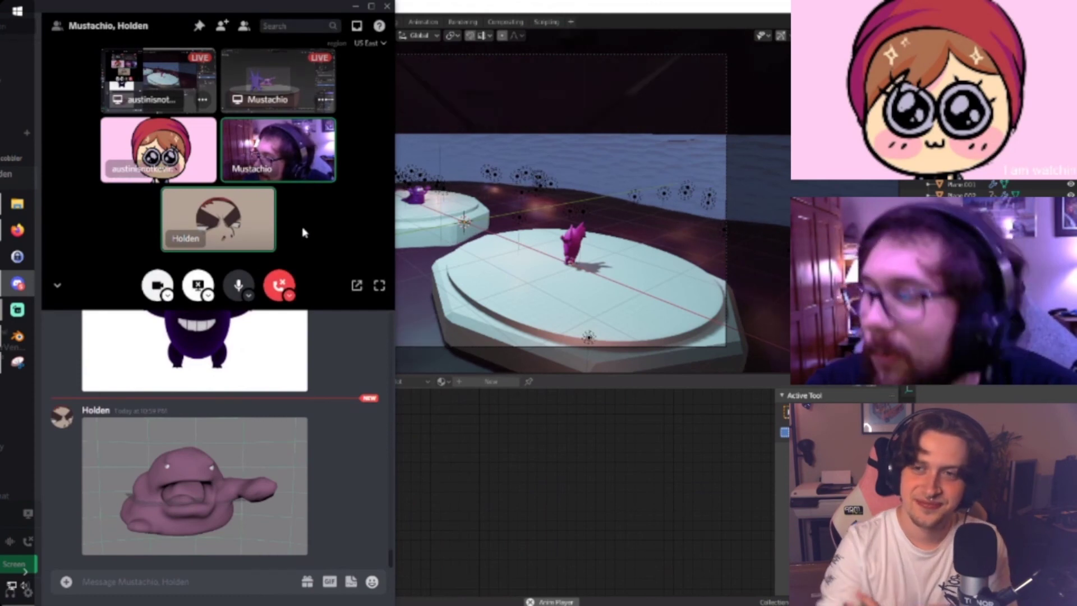